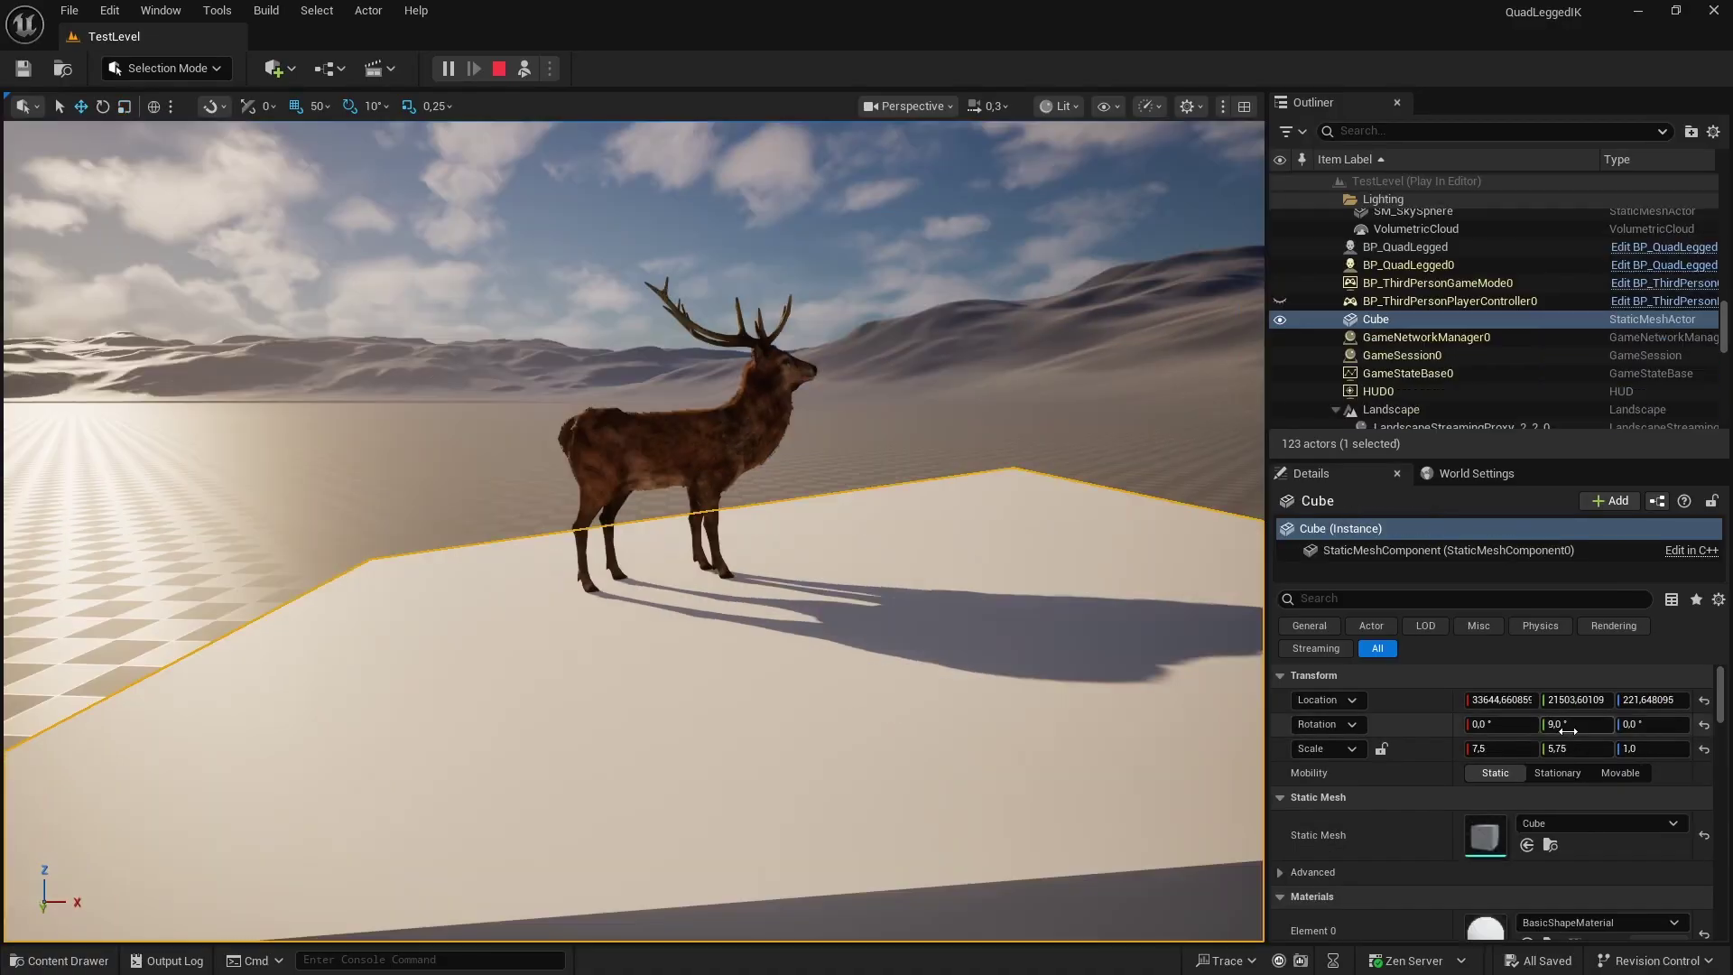
Set the cube's Y rotation to 15° and test the deer by walking and turning it on the slope
mouse_move(1576, 724)
left_mouse_down()
mouse_move(1536, 724)
mouse_move(1575, 724)
left_mouse_up()
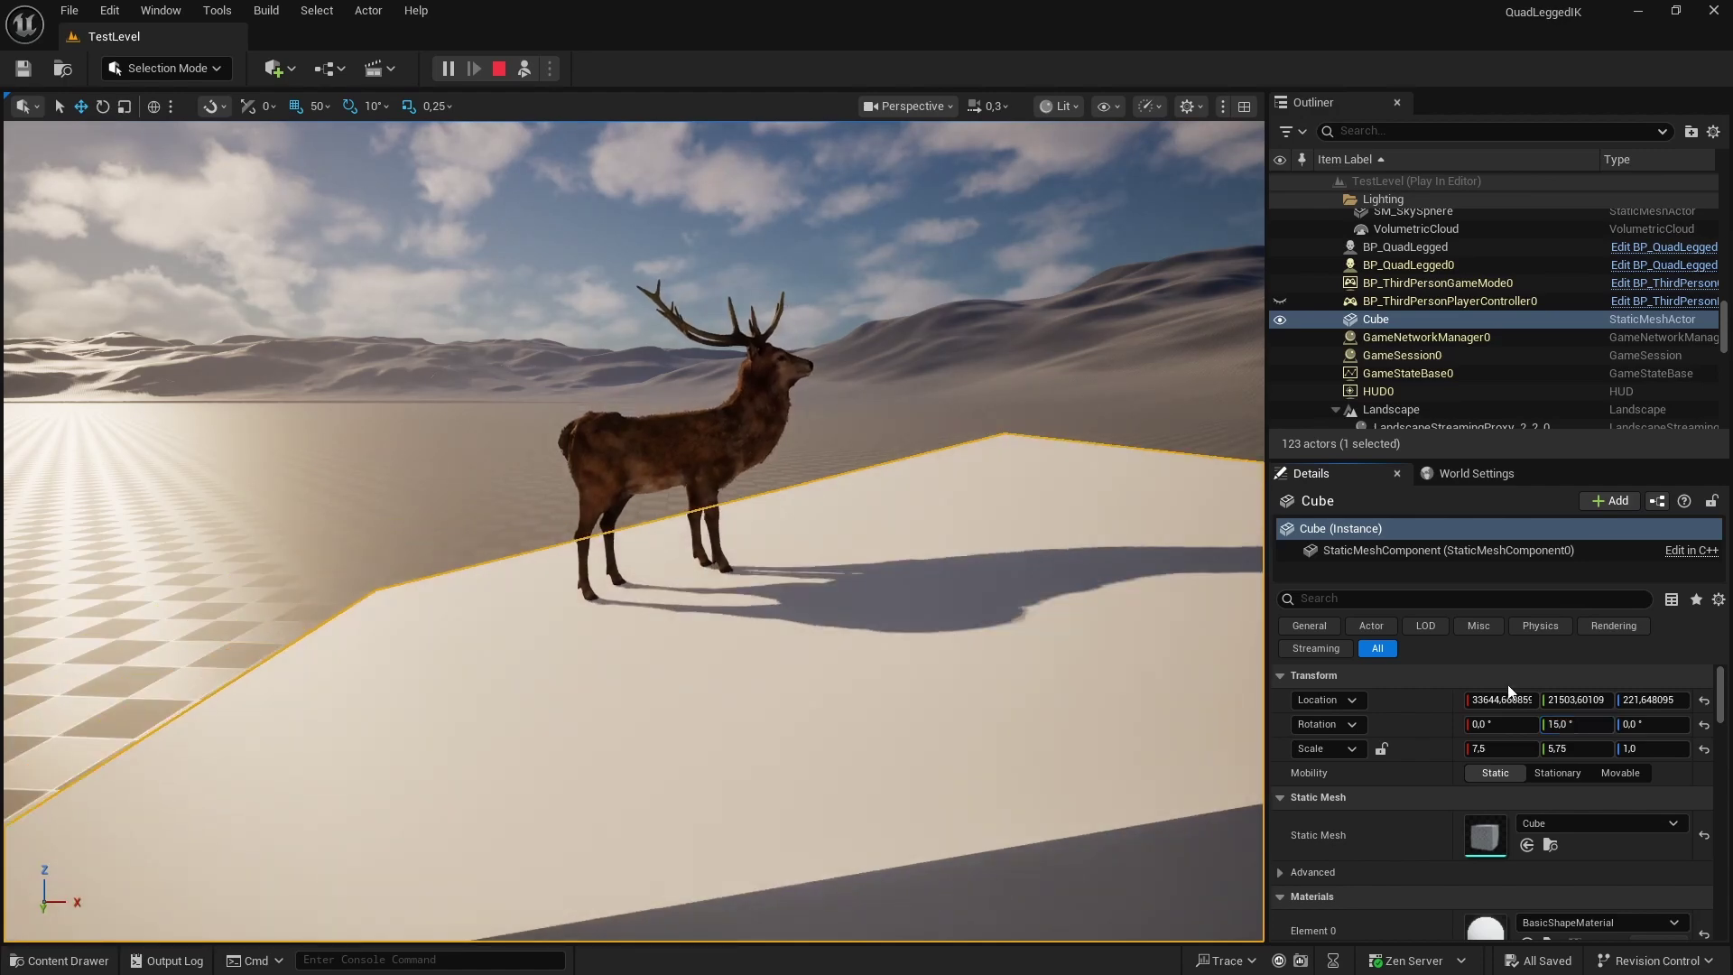
left_click(524, 69)
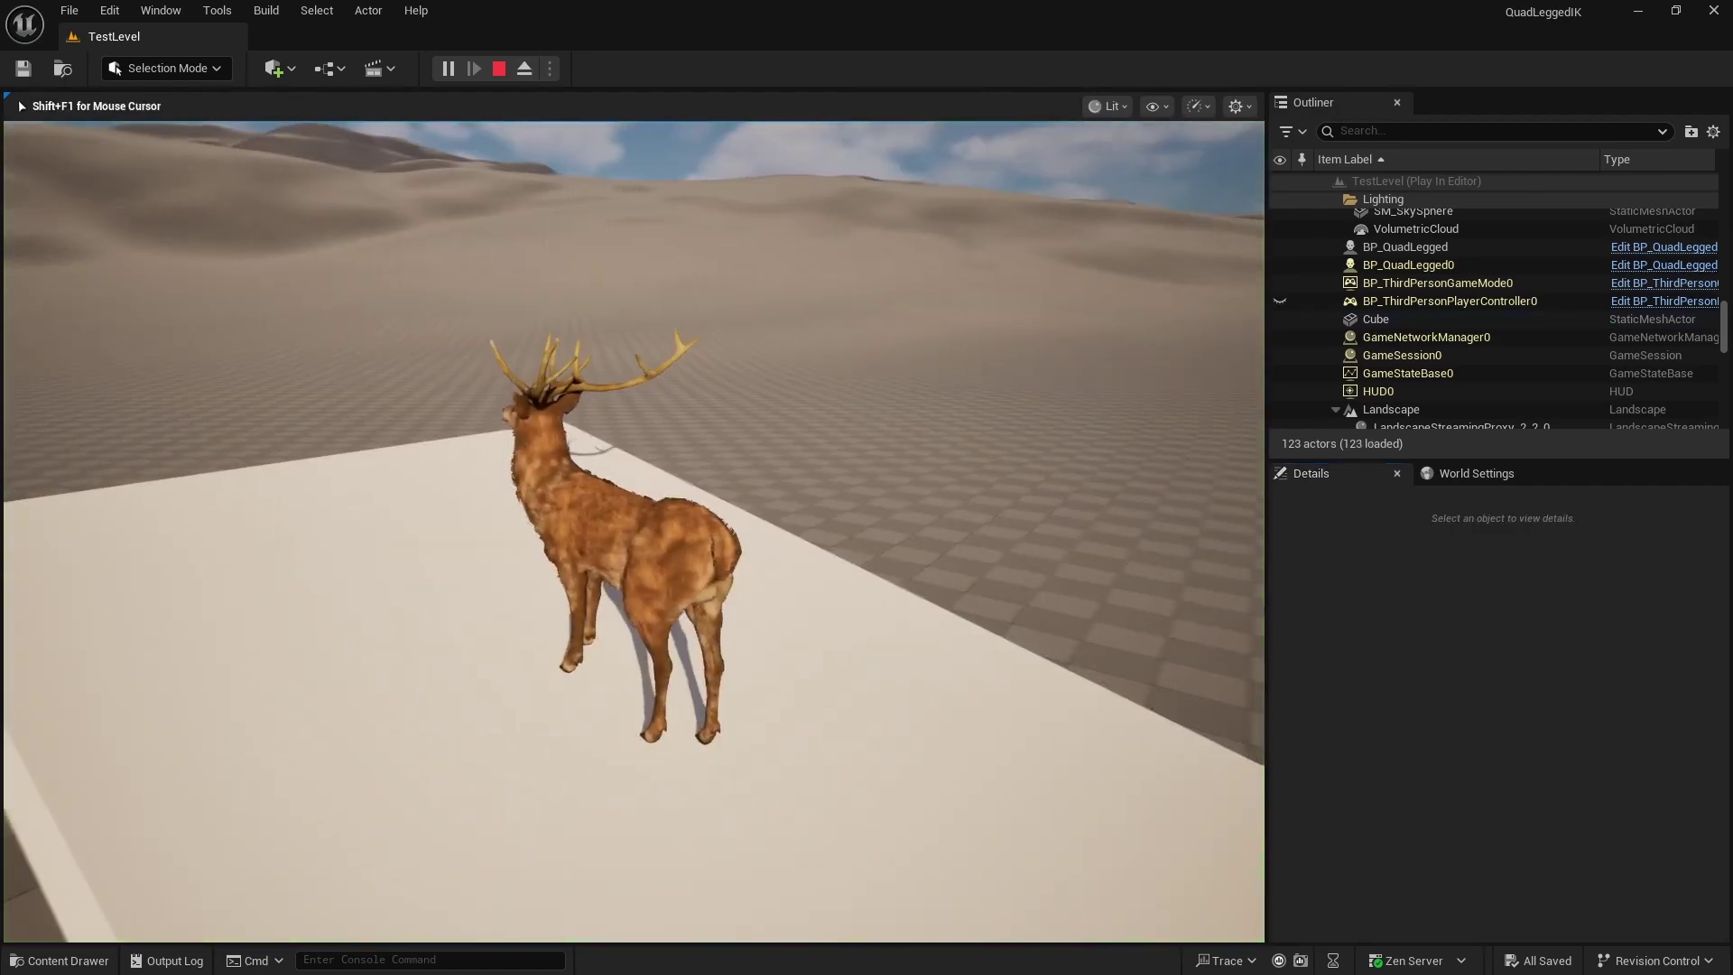
key("d")
key("w")
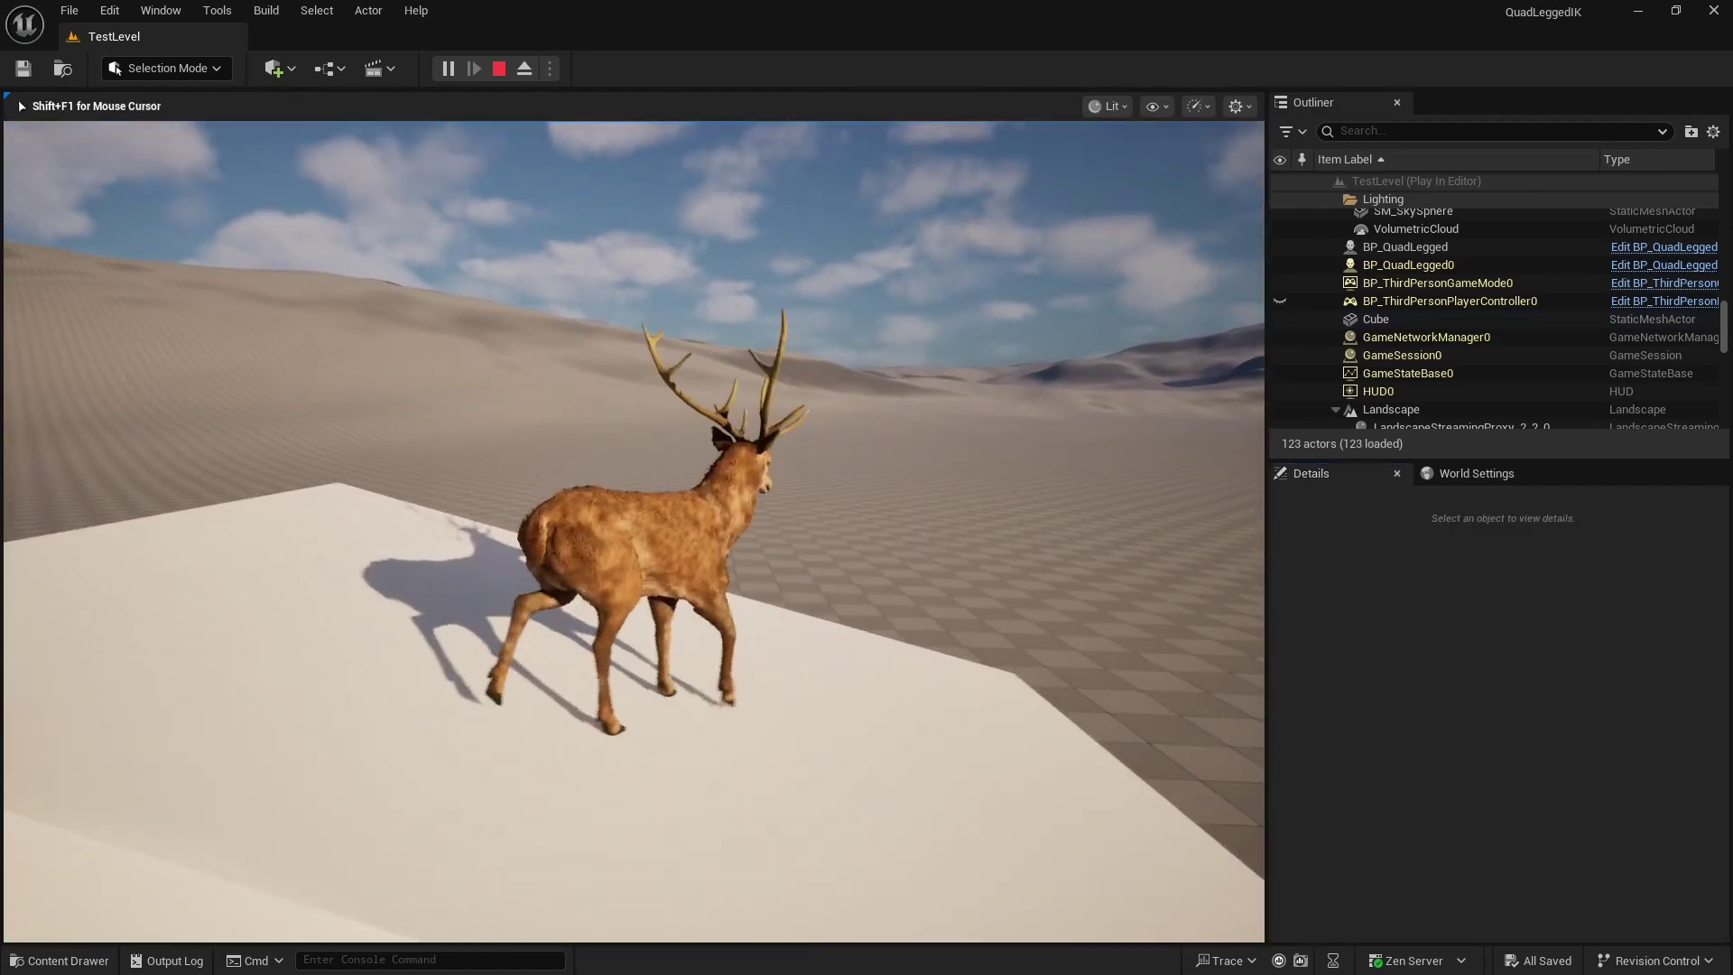
key("a")
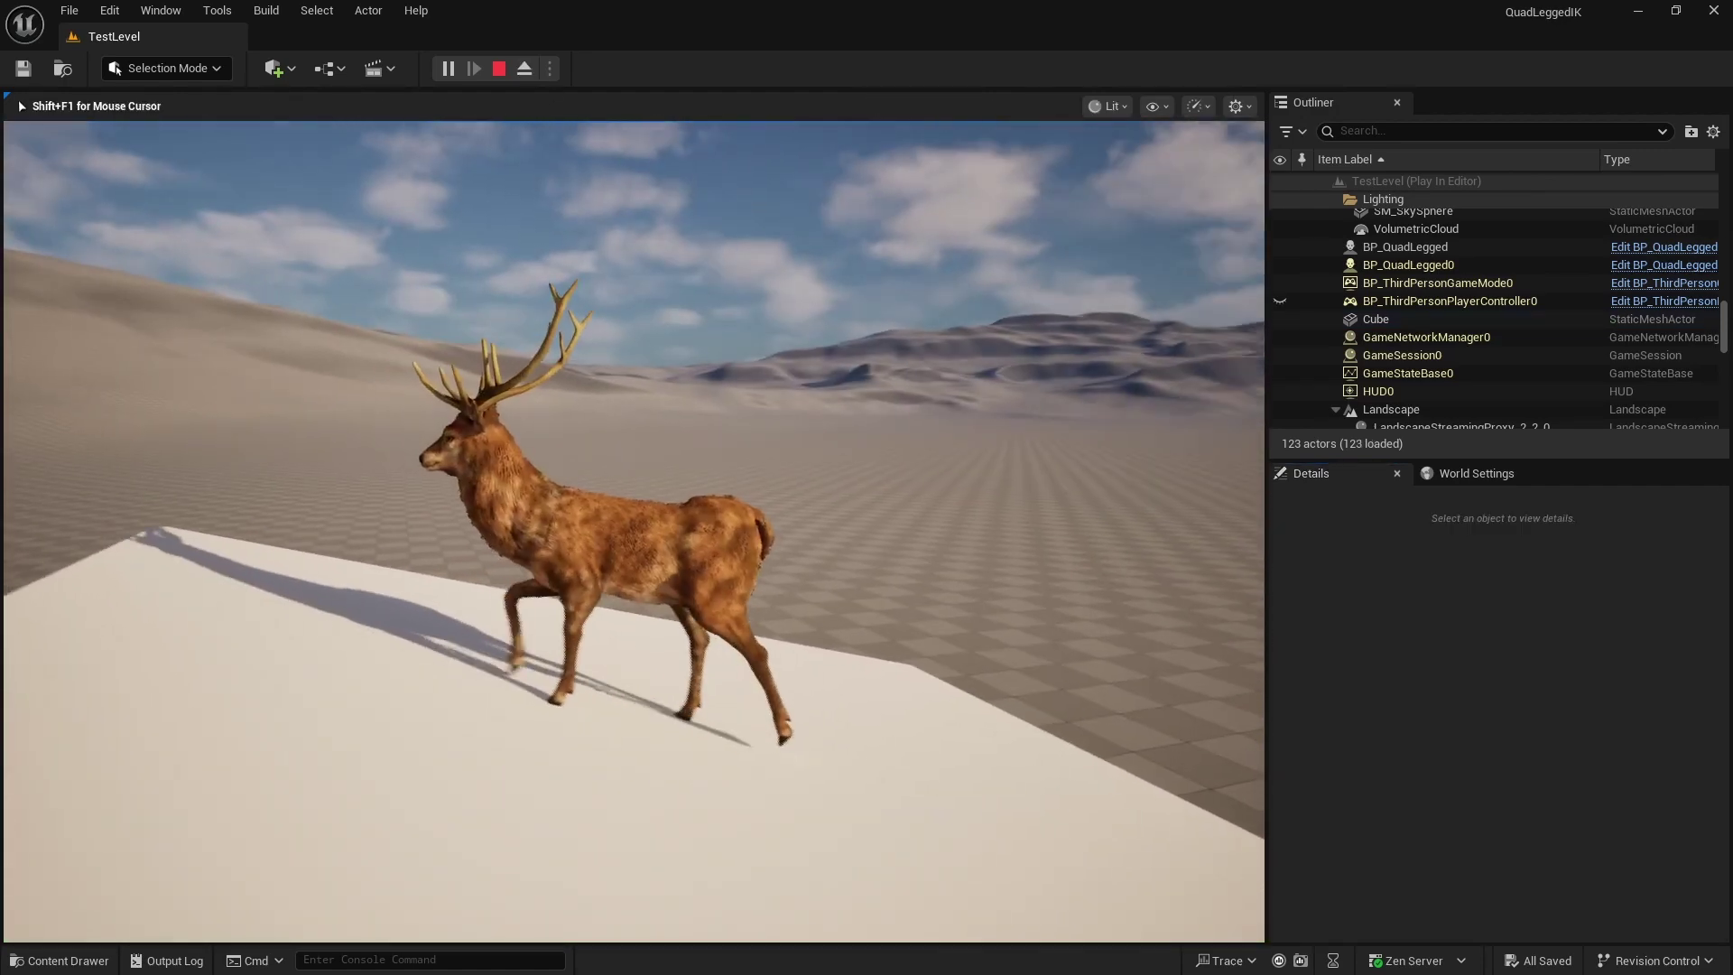
key("d")
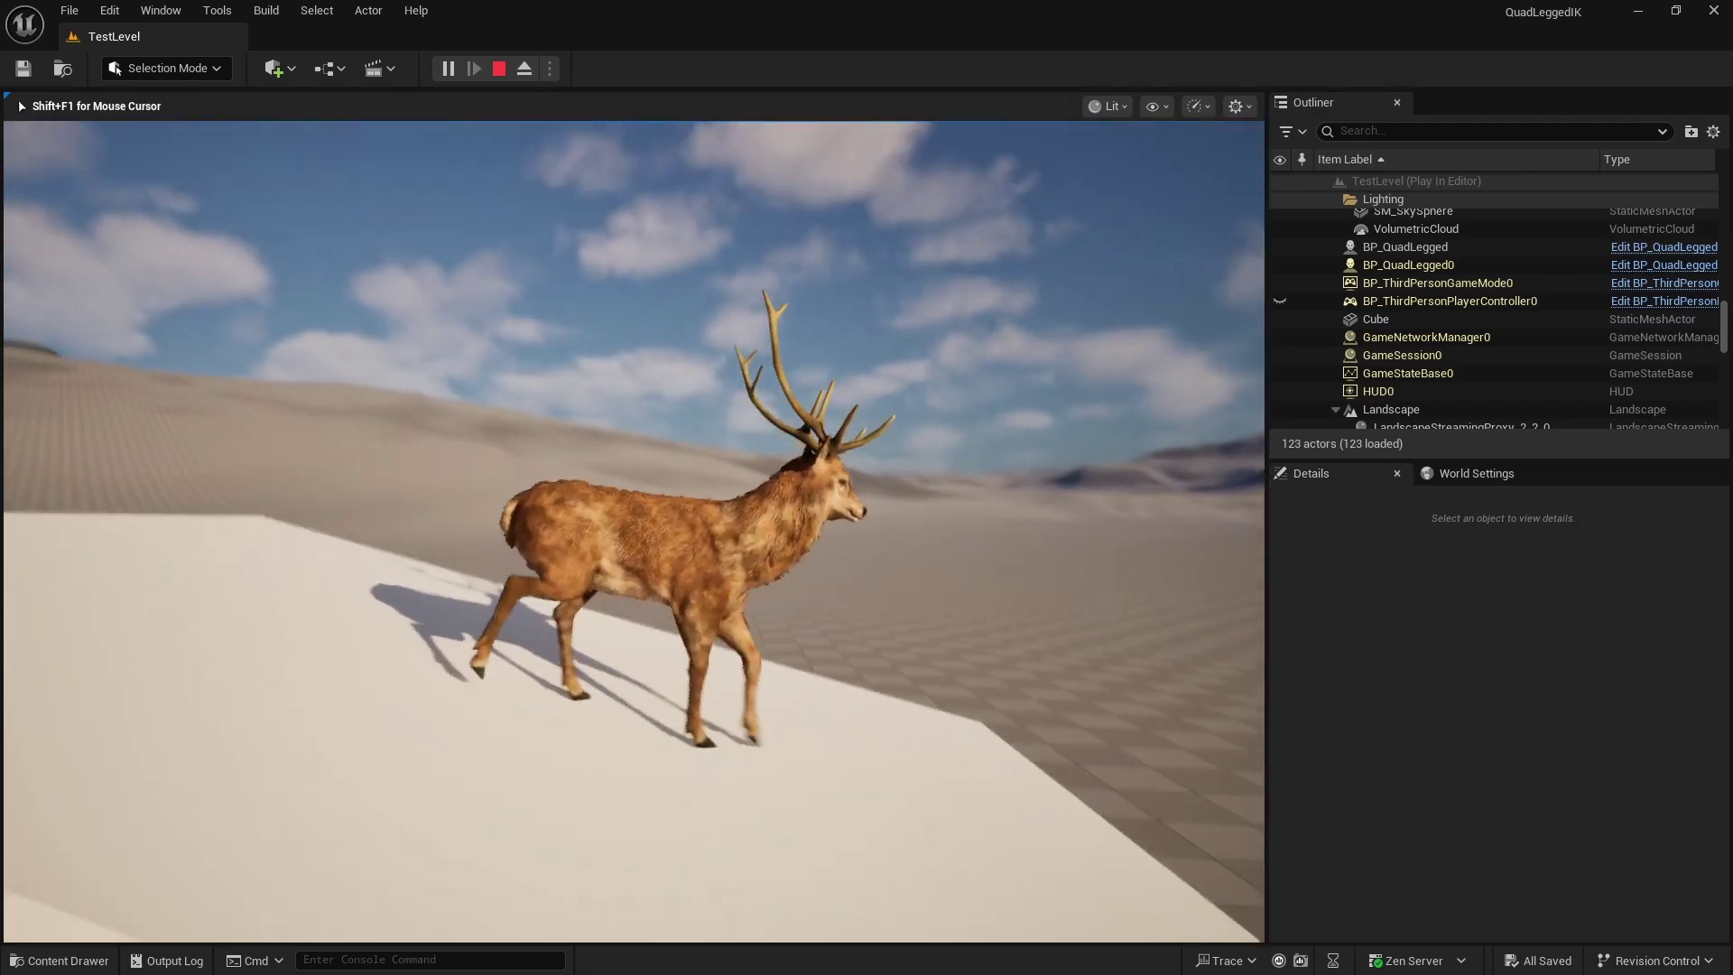
key("s")
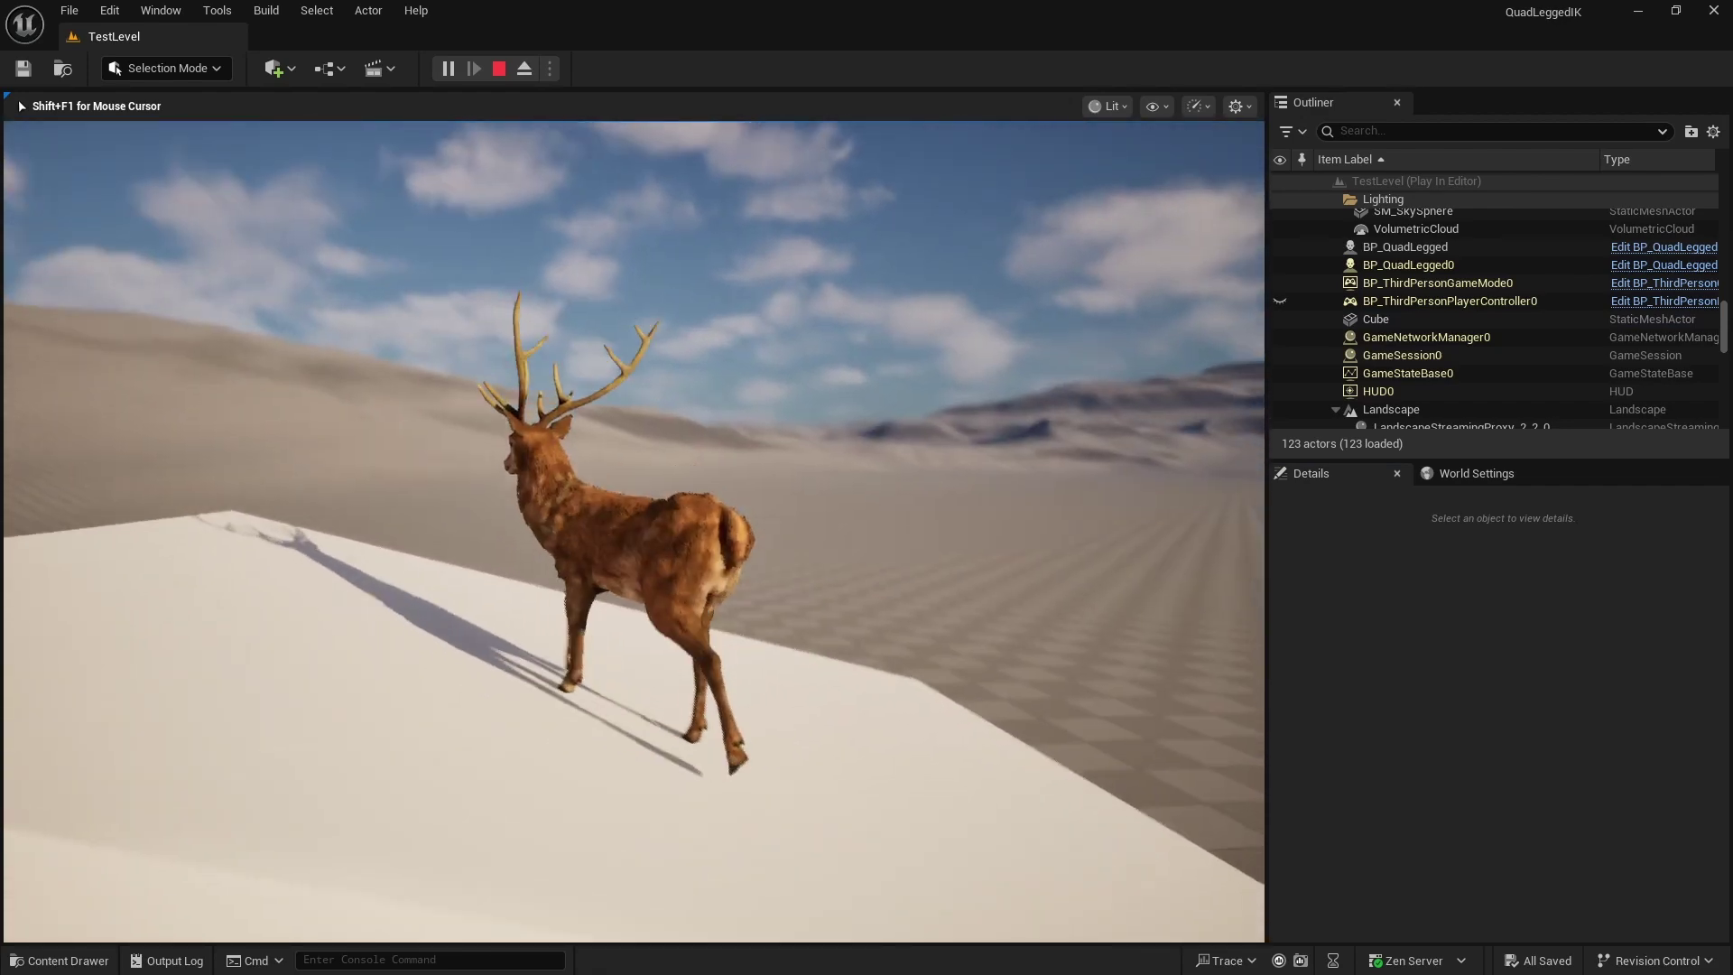
key("a")
key("d")
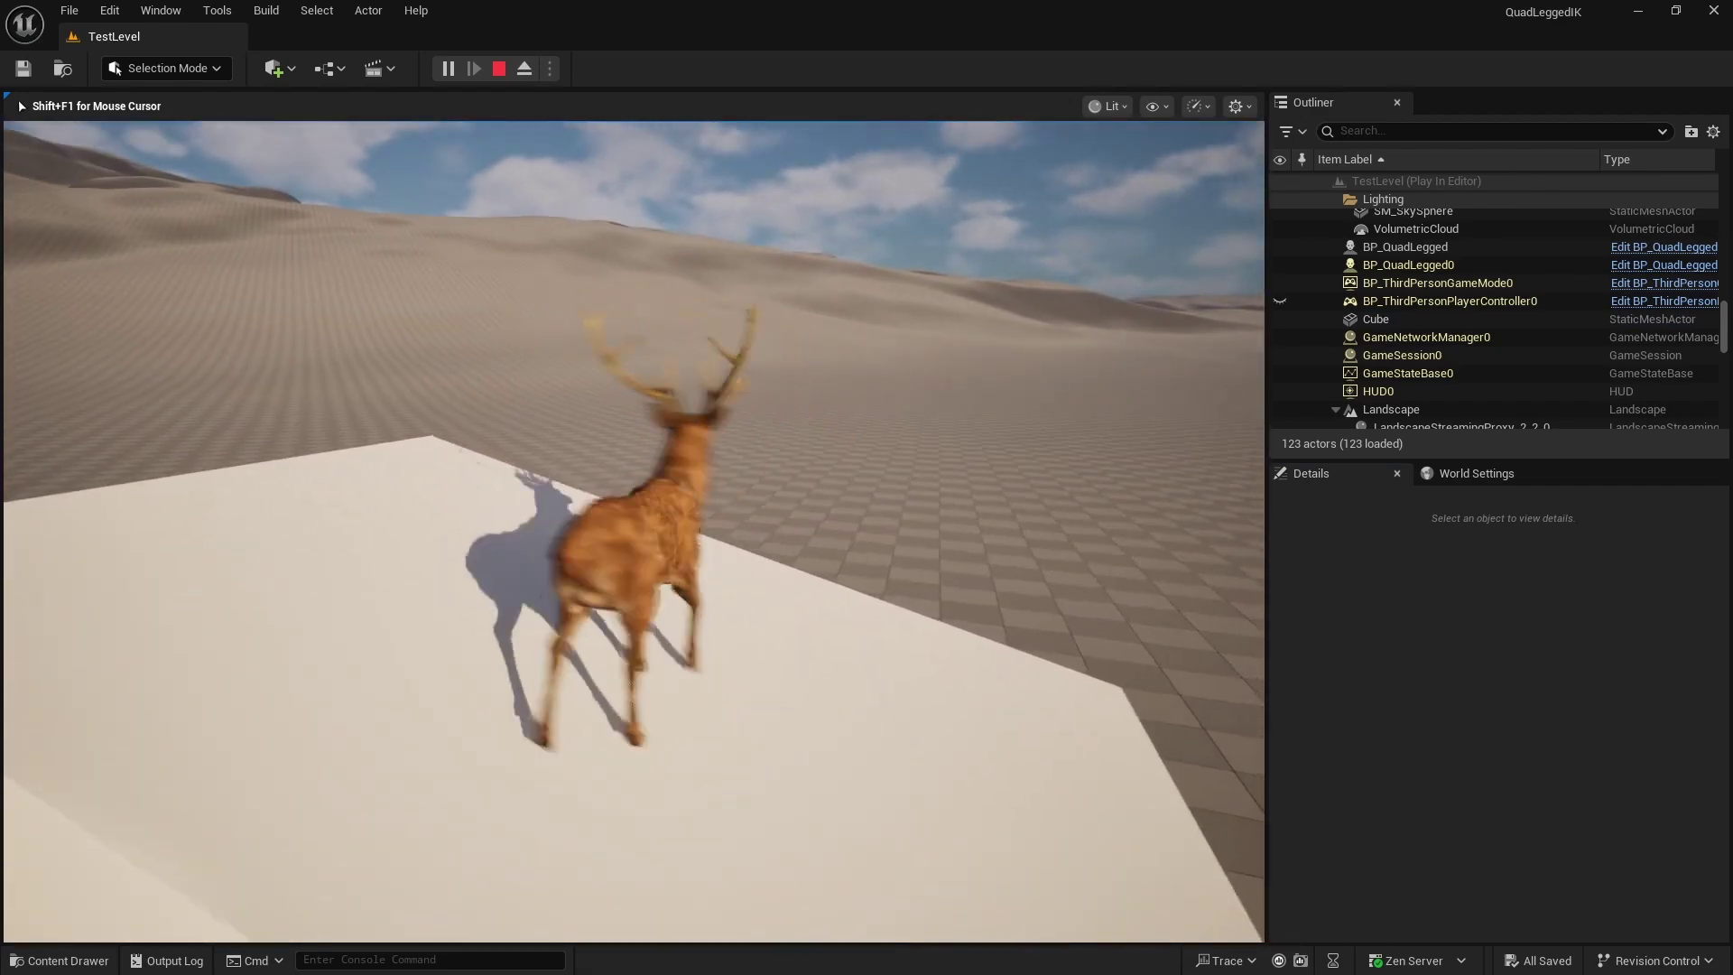
key("a")
key("d")
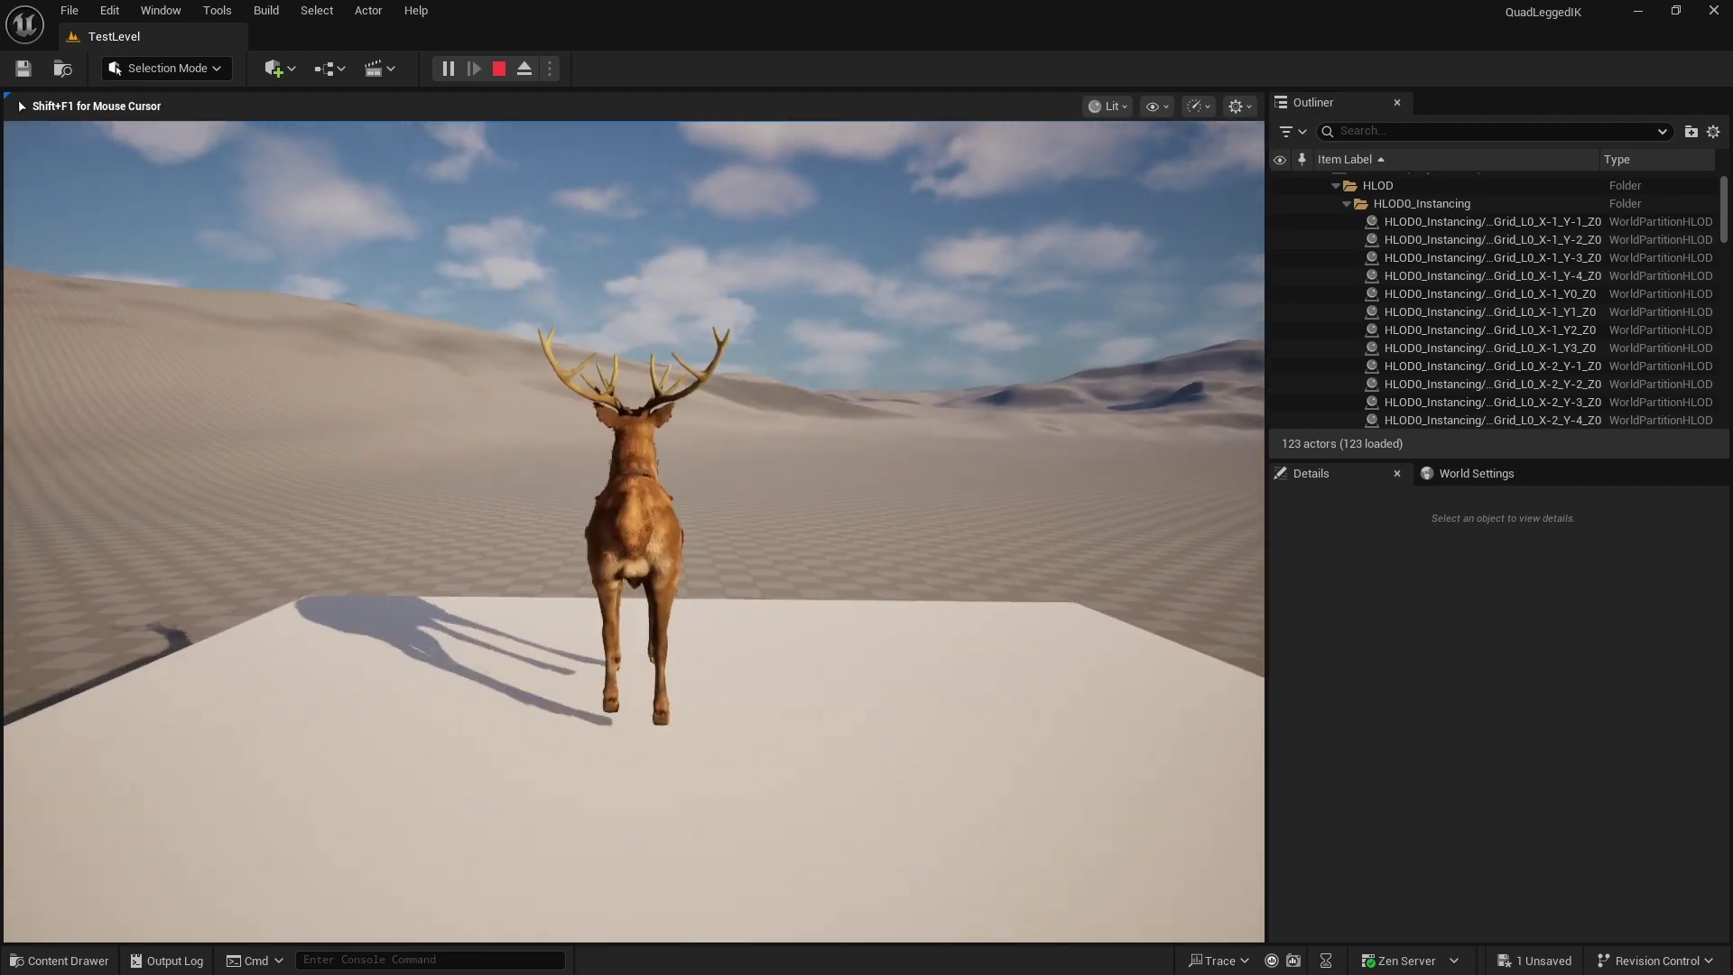
Stop the play session and switch to the ABP_DeerControlRig animation blueprint's AnimGraph
key("Escape")
key("alt+Tab")
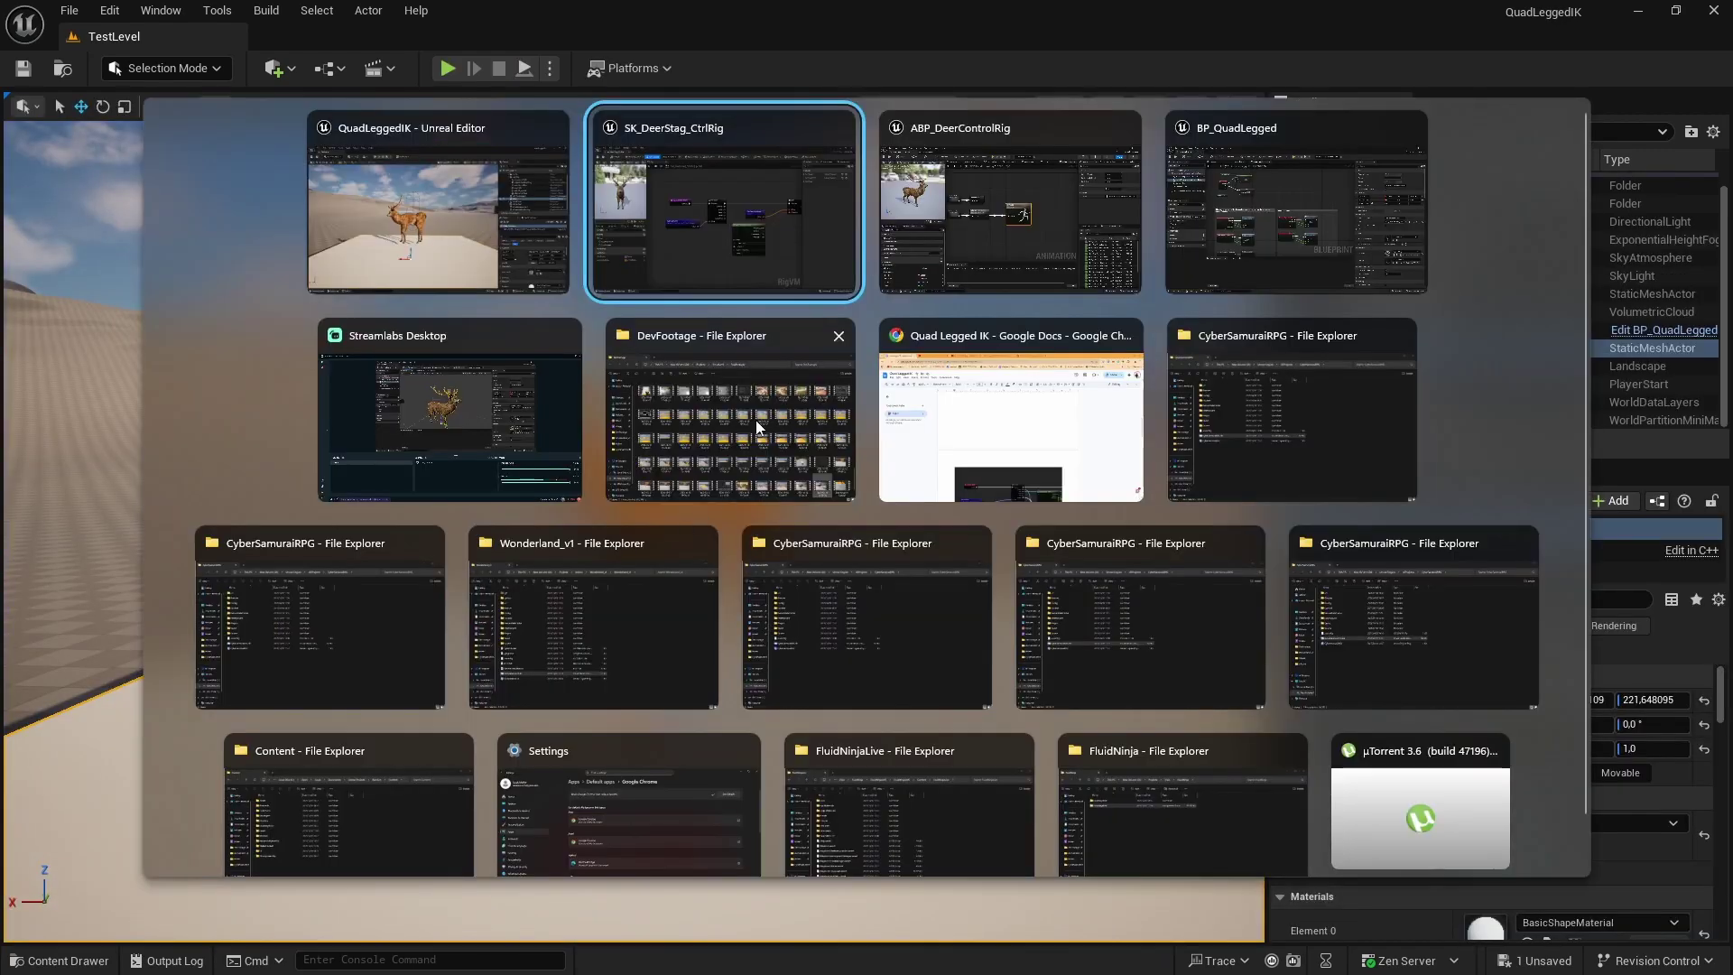
key("alt+Tab")
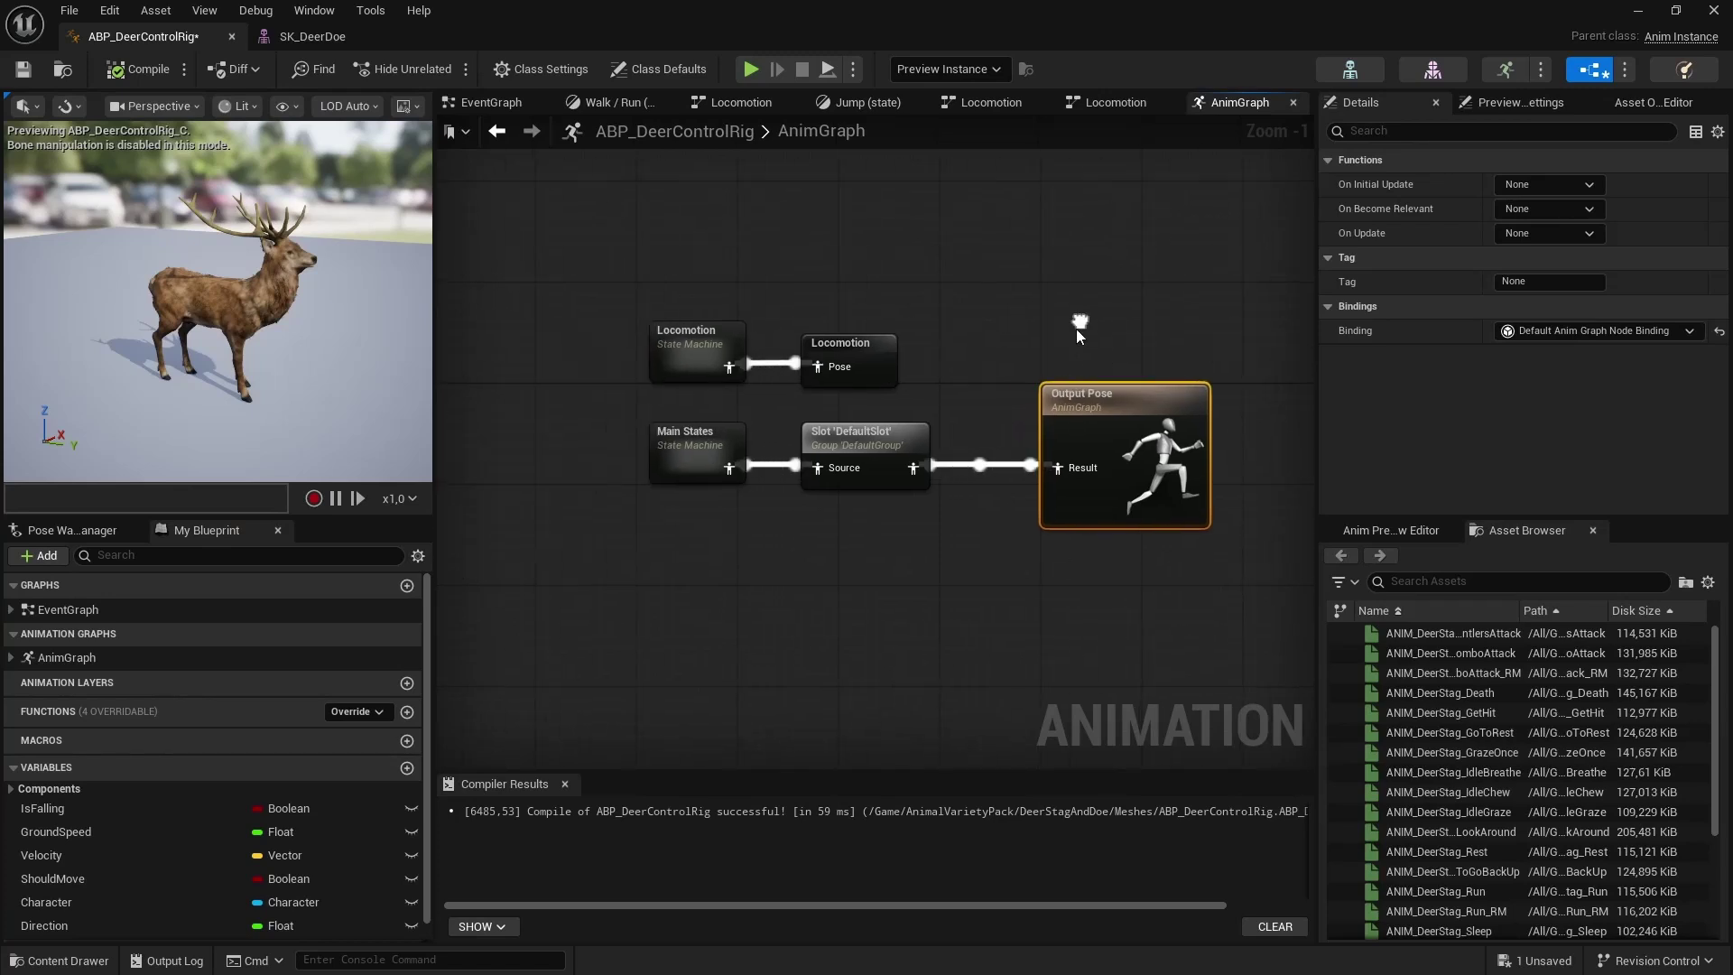
Move the Output Pose node farther from the Slot 'DefaultSlot' node to make room between them
right_click_drag(1027, 352, 958, 388)
scroll(816, 384, "up", 1)
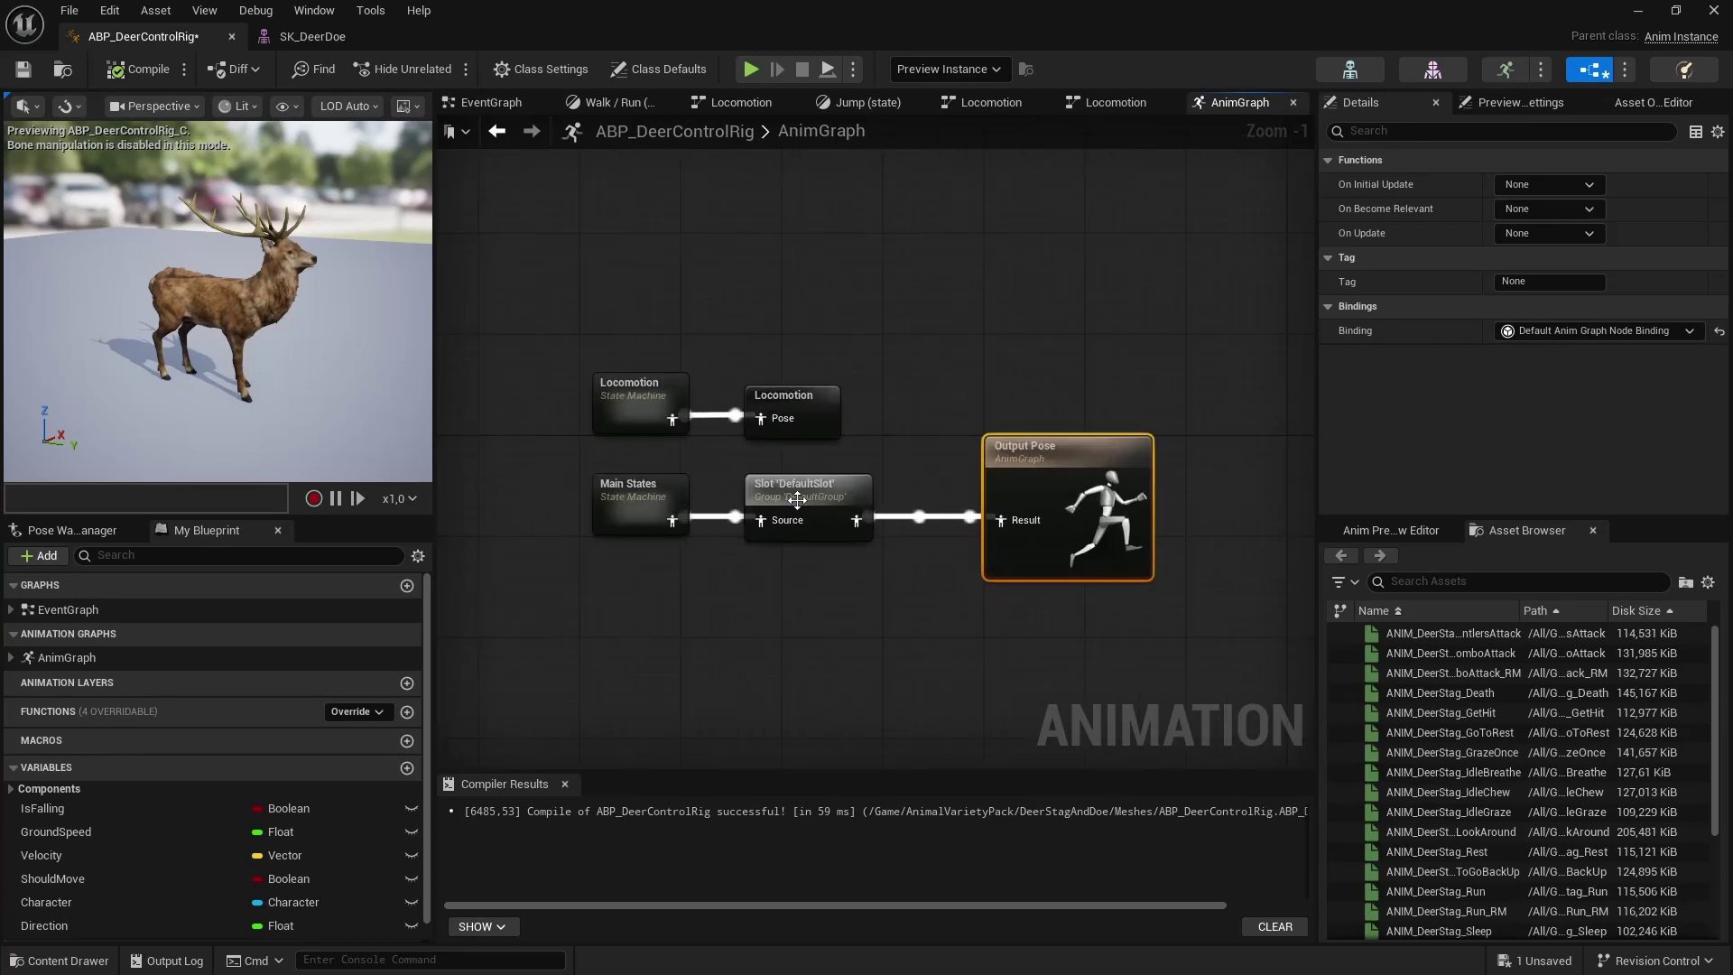
right_click_drag(884, 411, 787, 423)
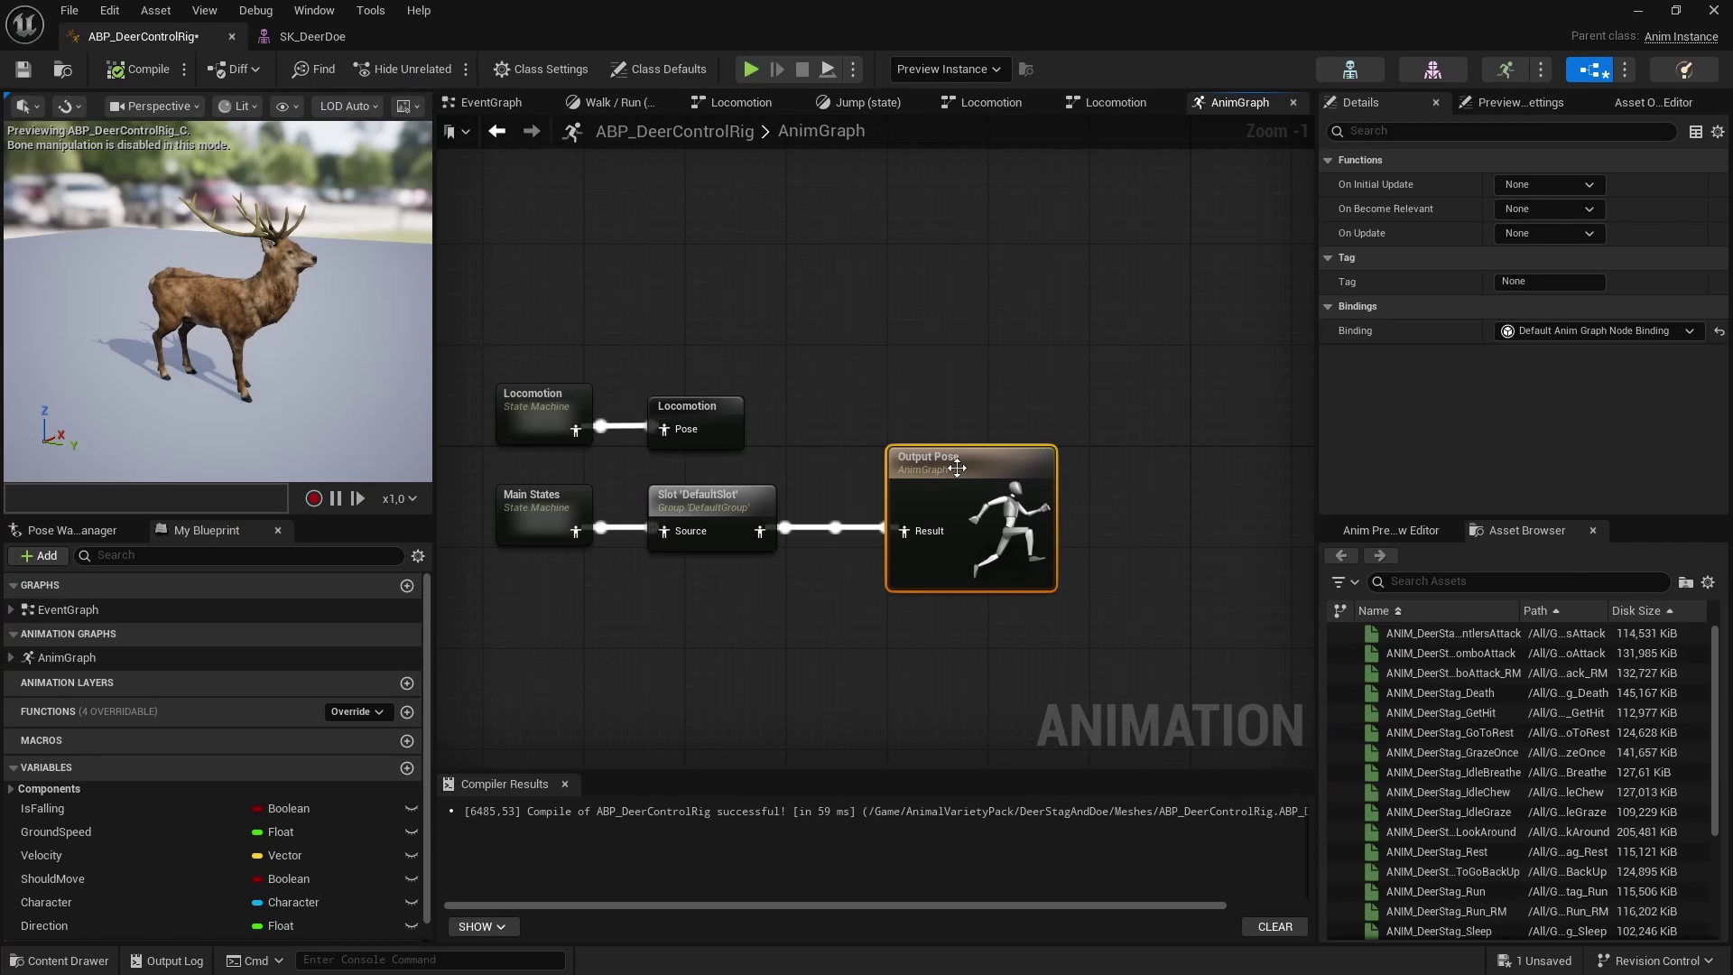
left_click_drag(957, 467, 994, 467)
scroll(975, 547, "up", 1)
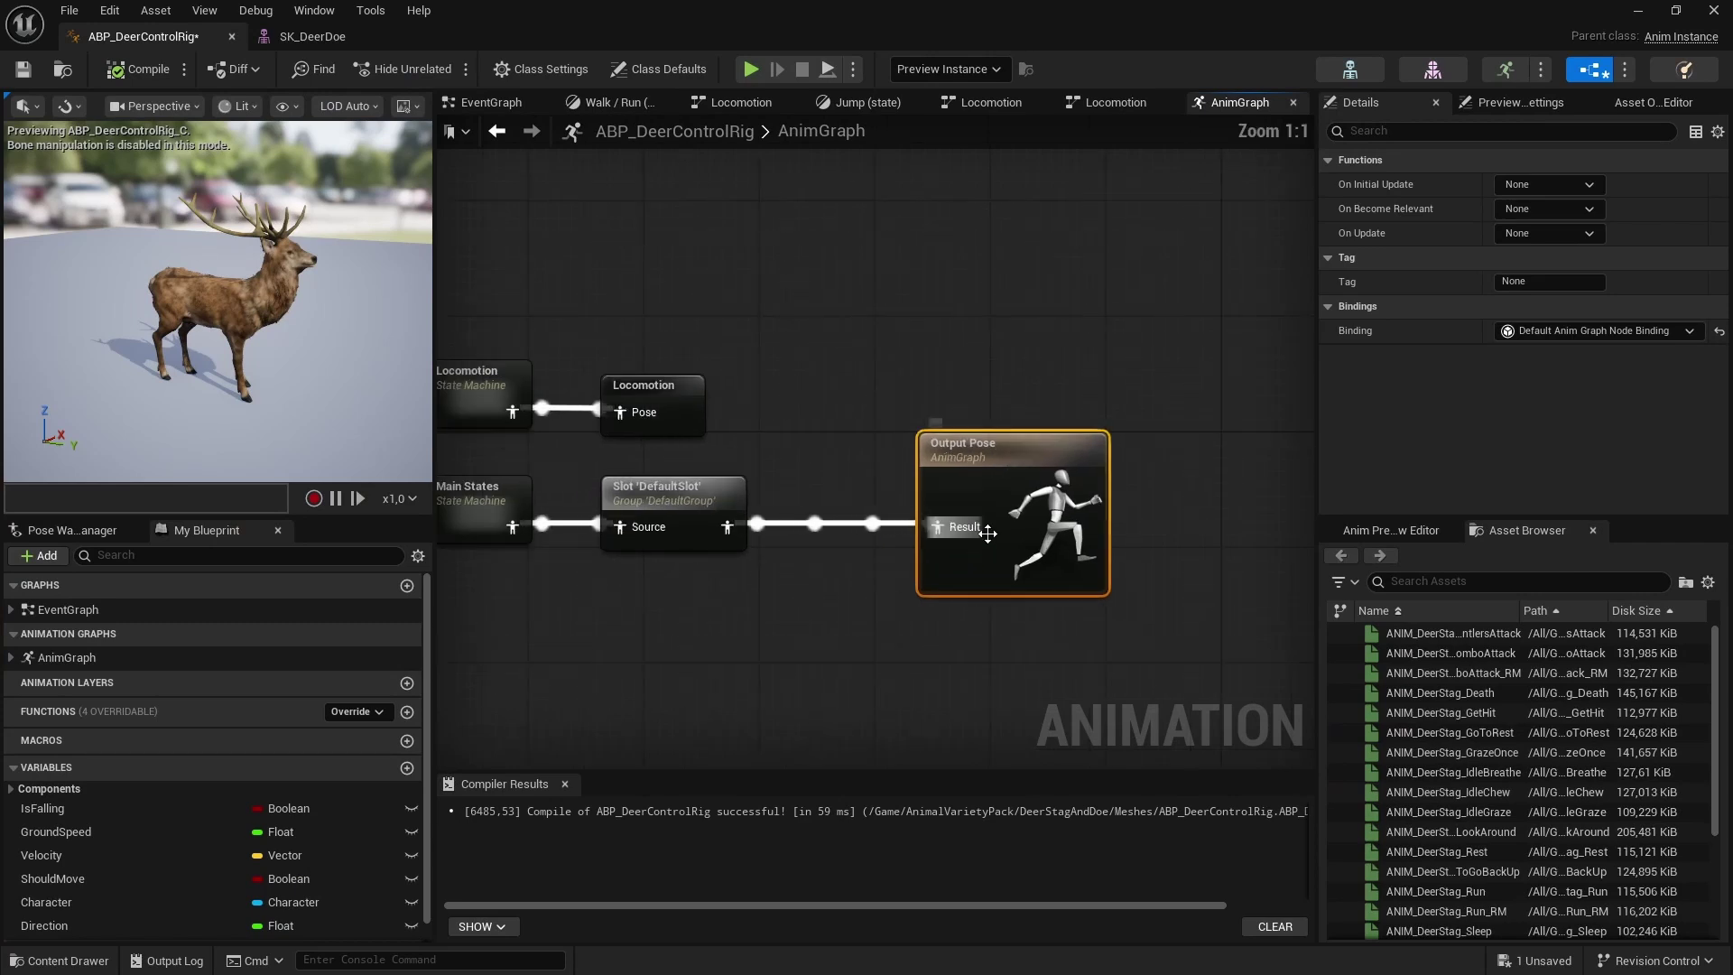
scroll(830, 530, "down", 1)
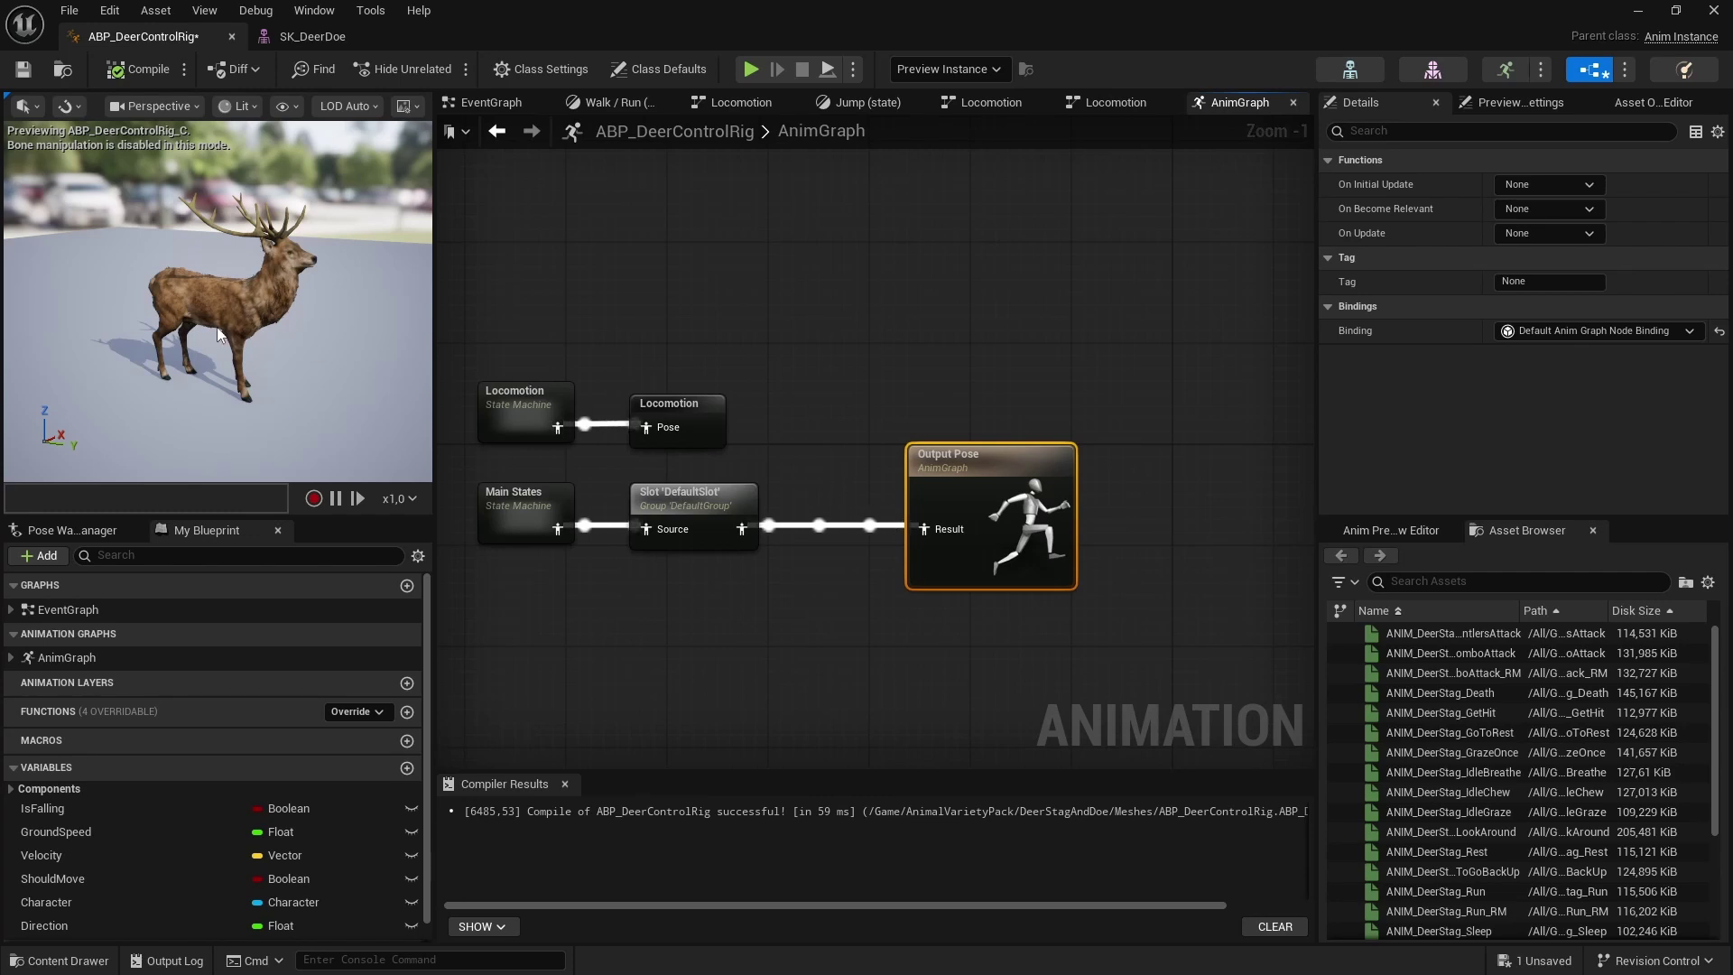
left_click_drag(944, 446, 1037, 458)
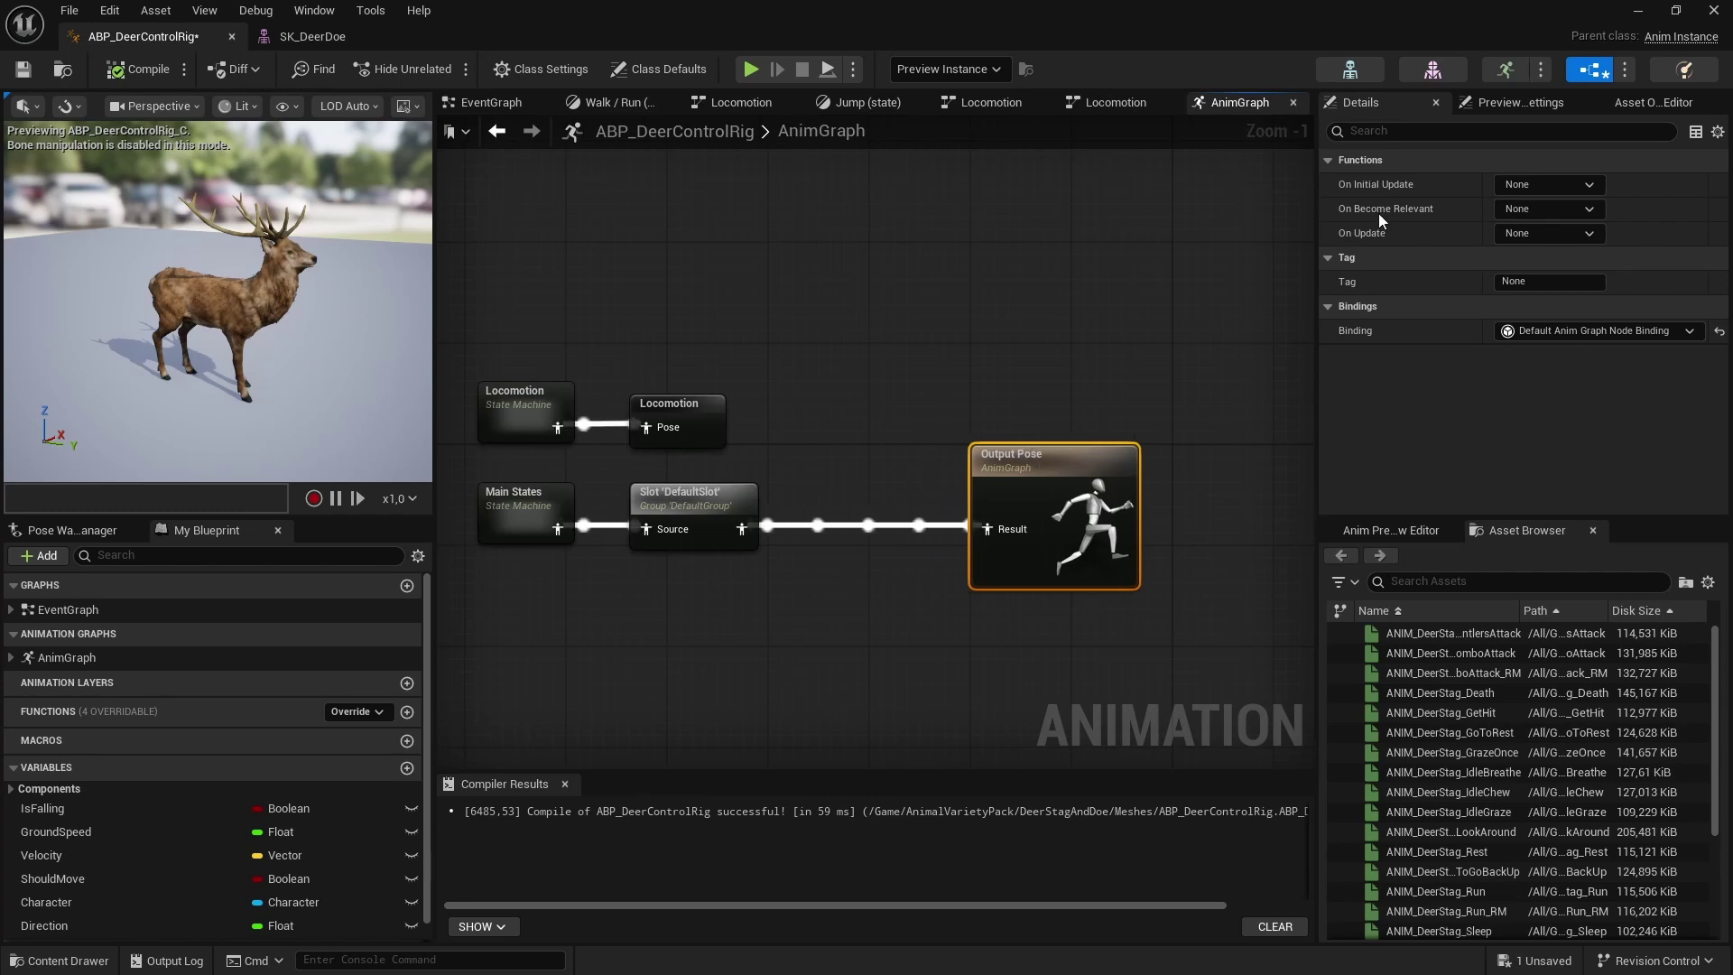
right_click_drag(838, 431, 779, 407)
left_click_drag(981, 449, 1068, 452)
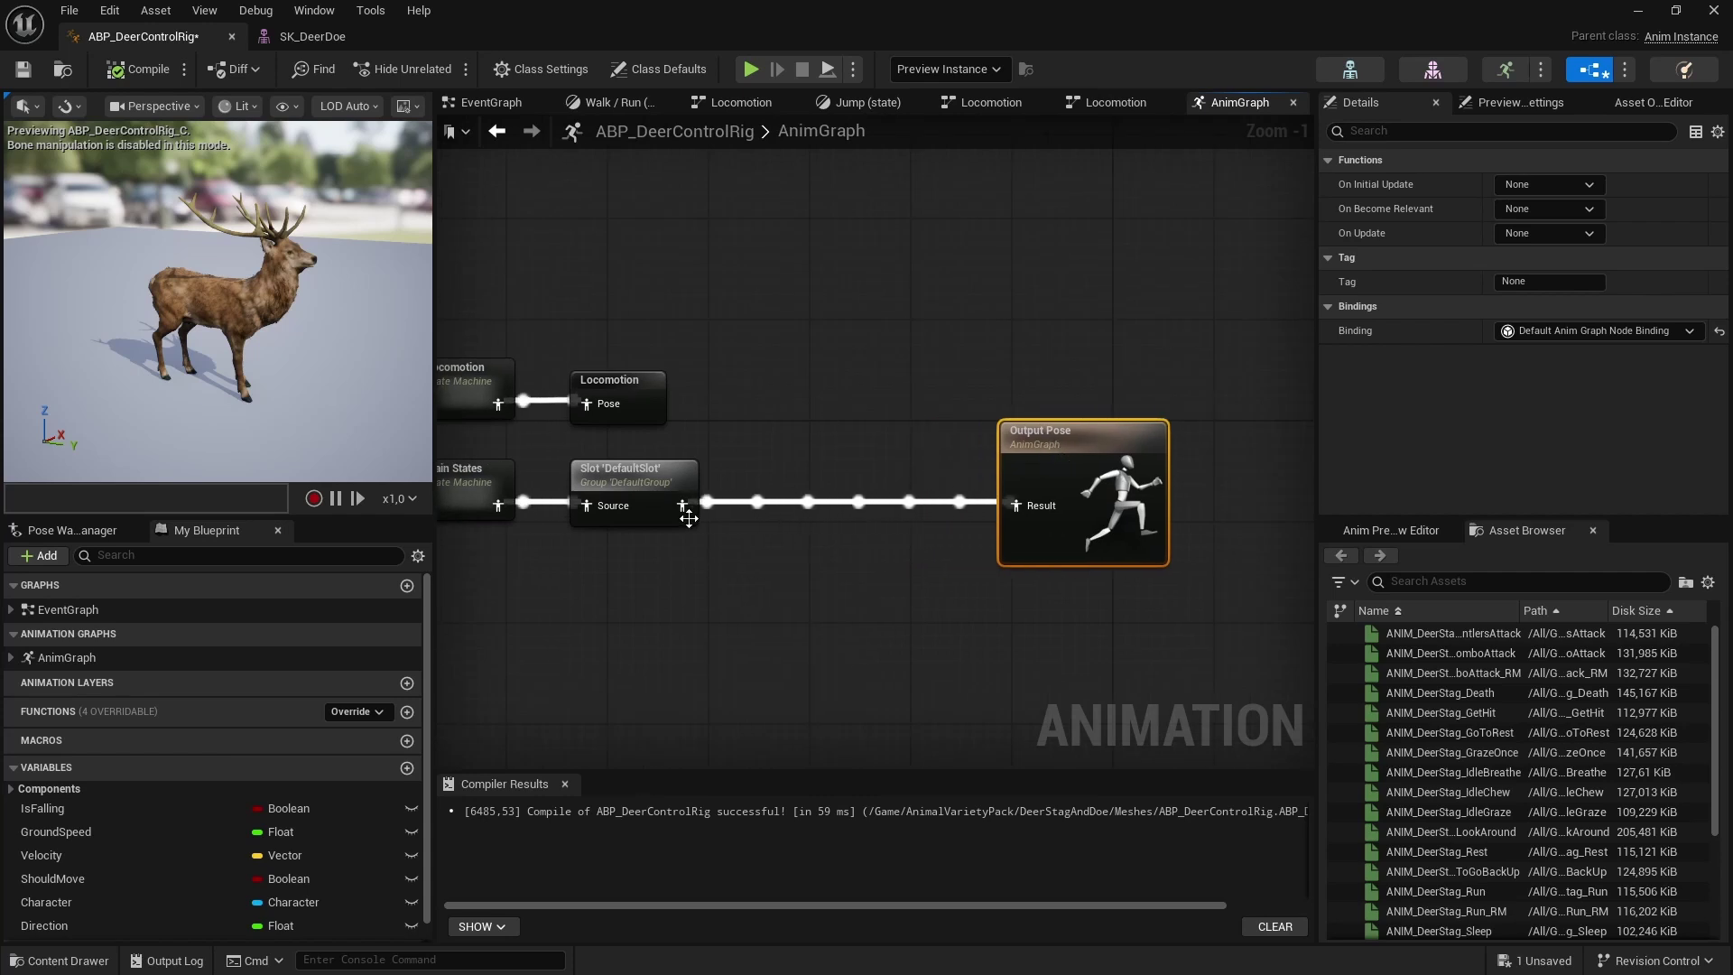
Add a Control Rig node and wire it between the Slot 'DefaultSlot' node and Output Pose
right_click(786, 539)
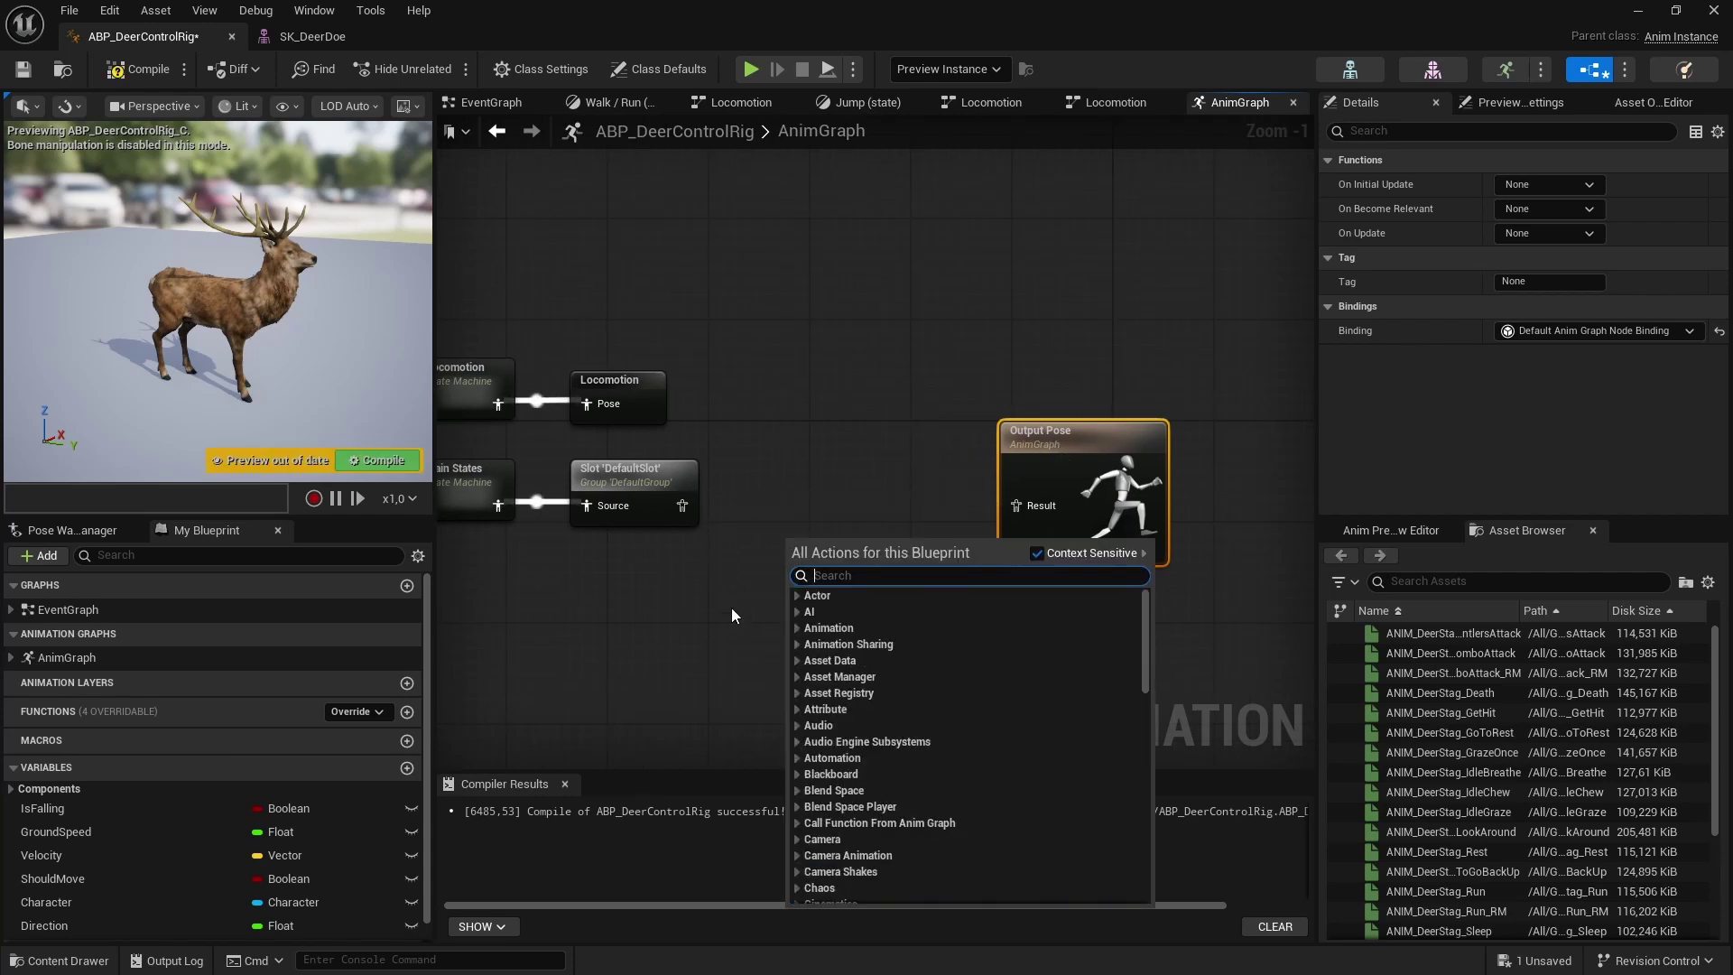
type("co")
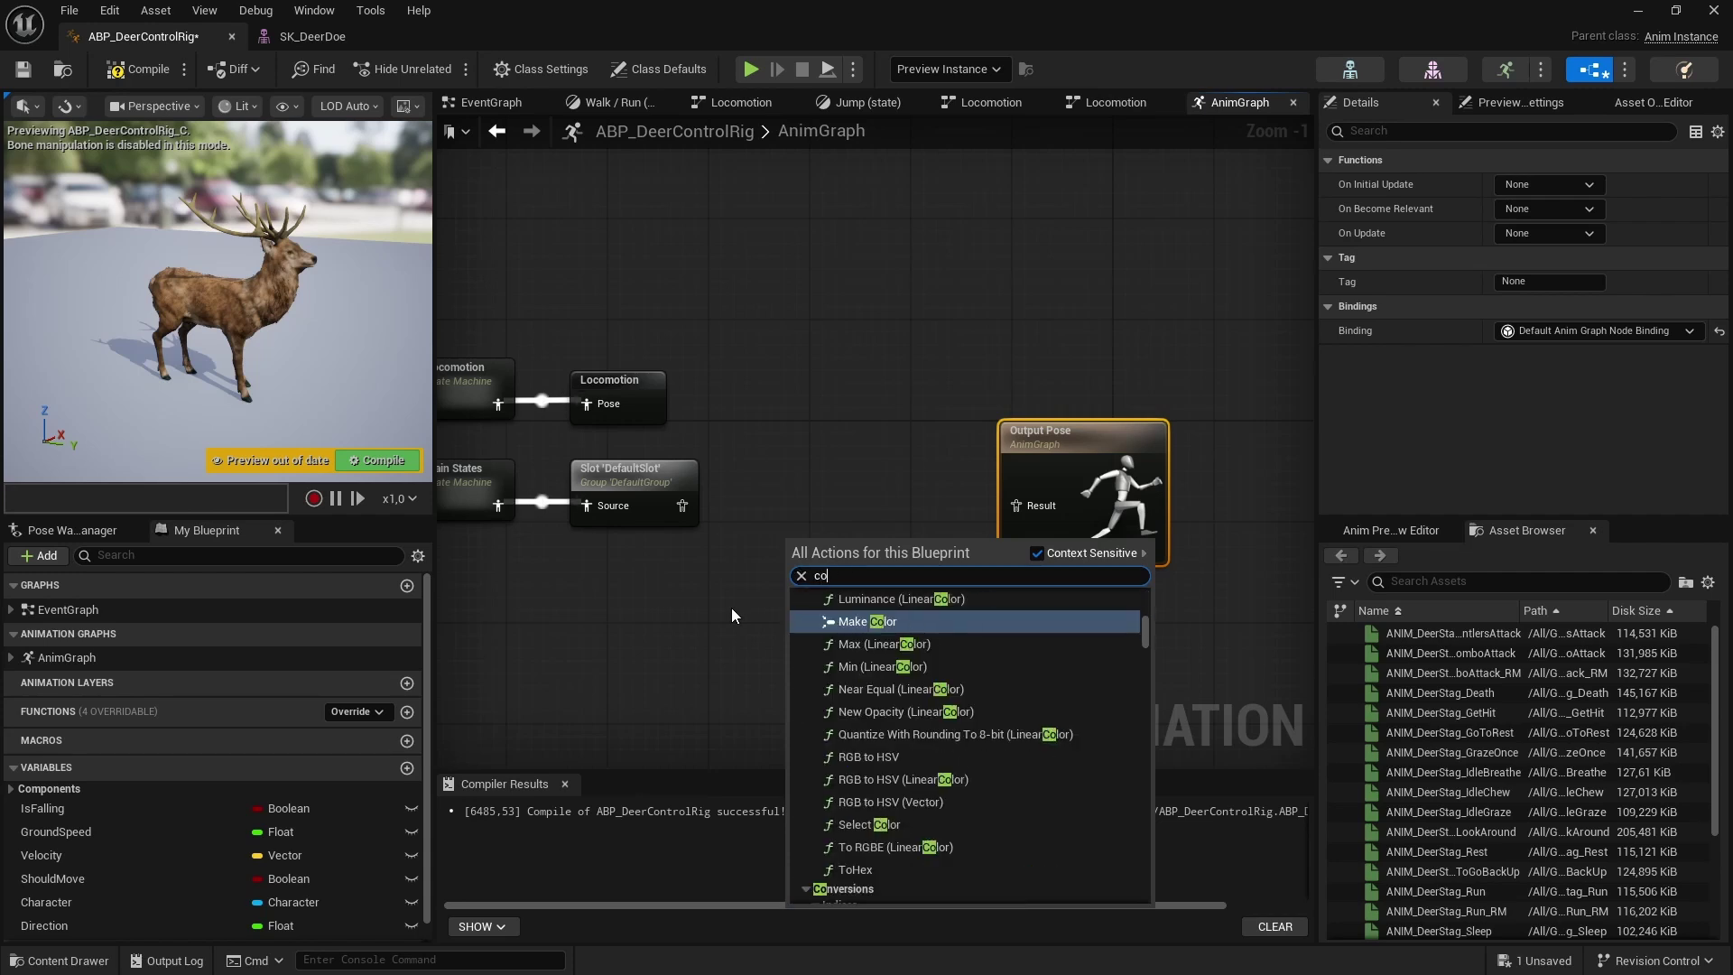
type("ntrol rig")
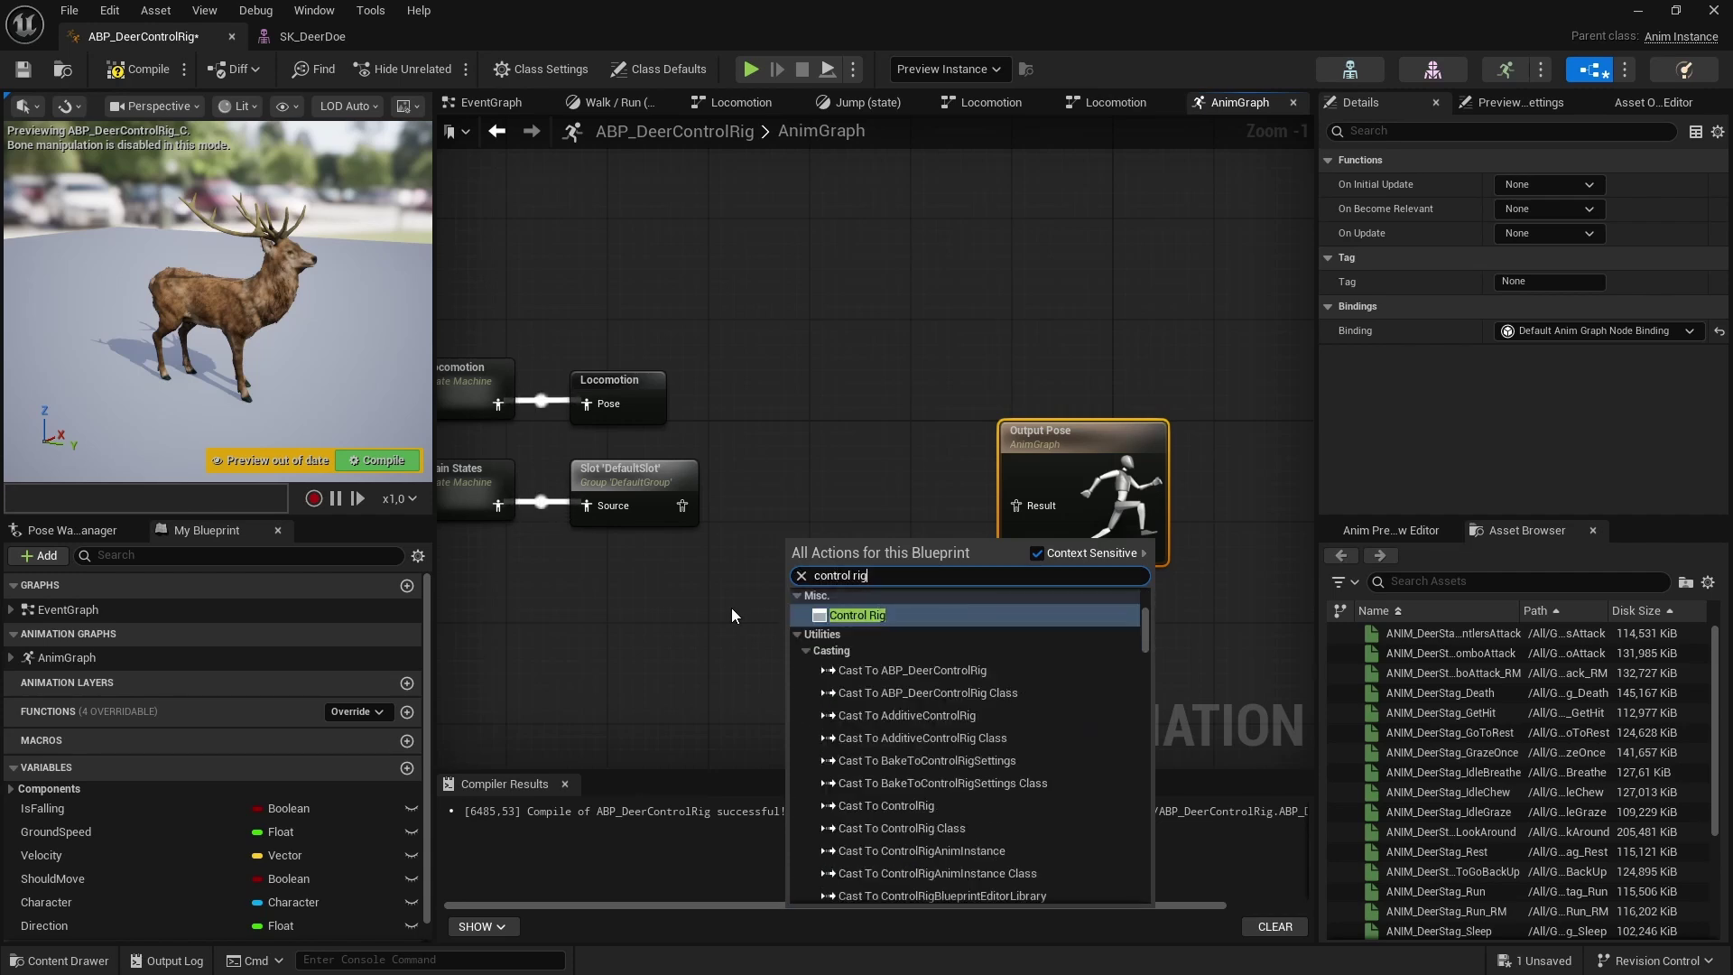
key("Return")
left_click_drag(852, 544, 795, 518)
left_click_drag(809, 513, 820, 501)
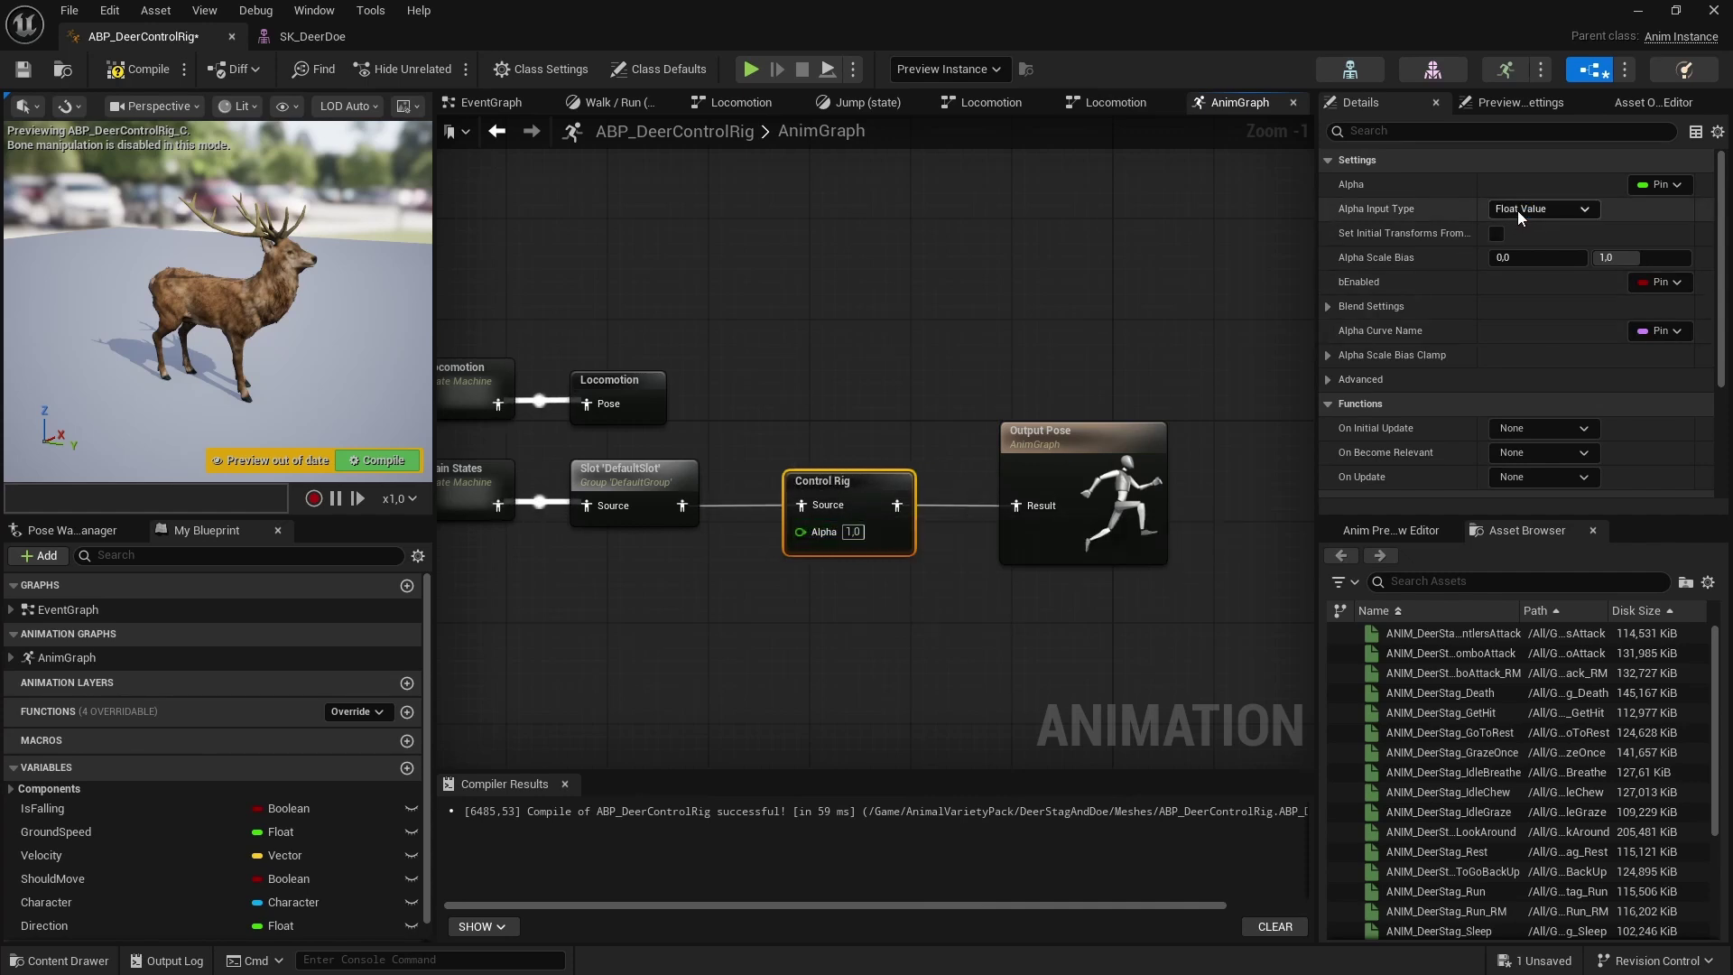
Set the Control Rig node's Alpha Input Type to Bool Value and adjust the node's placement in the graph
left_click(1541, 208)
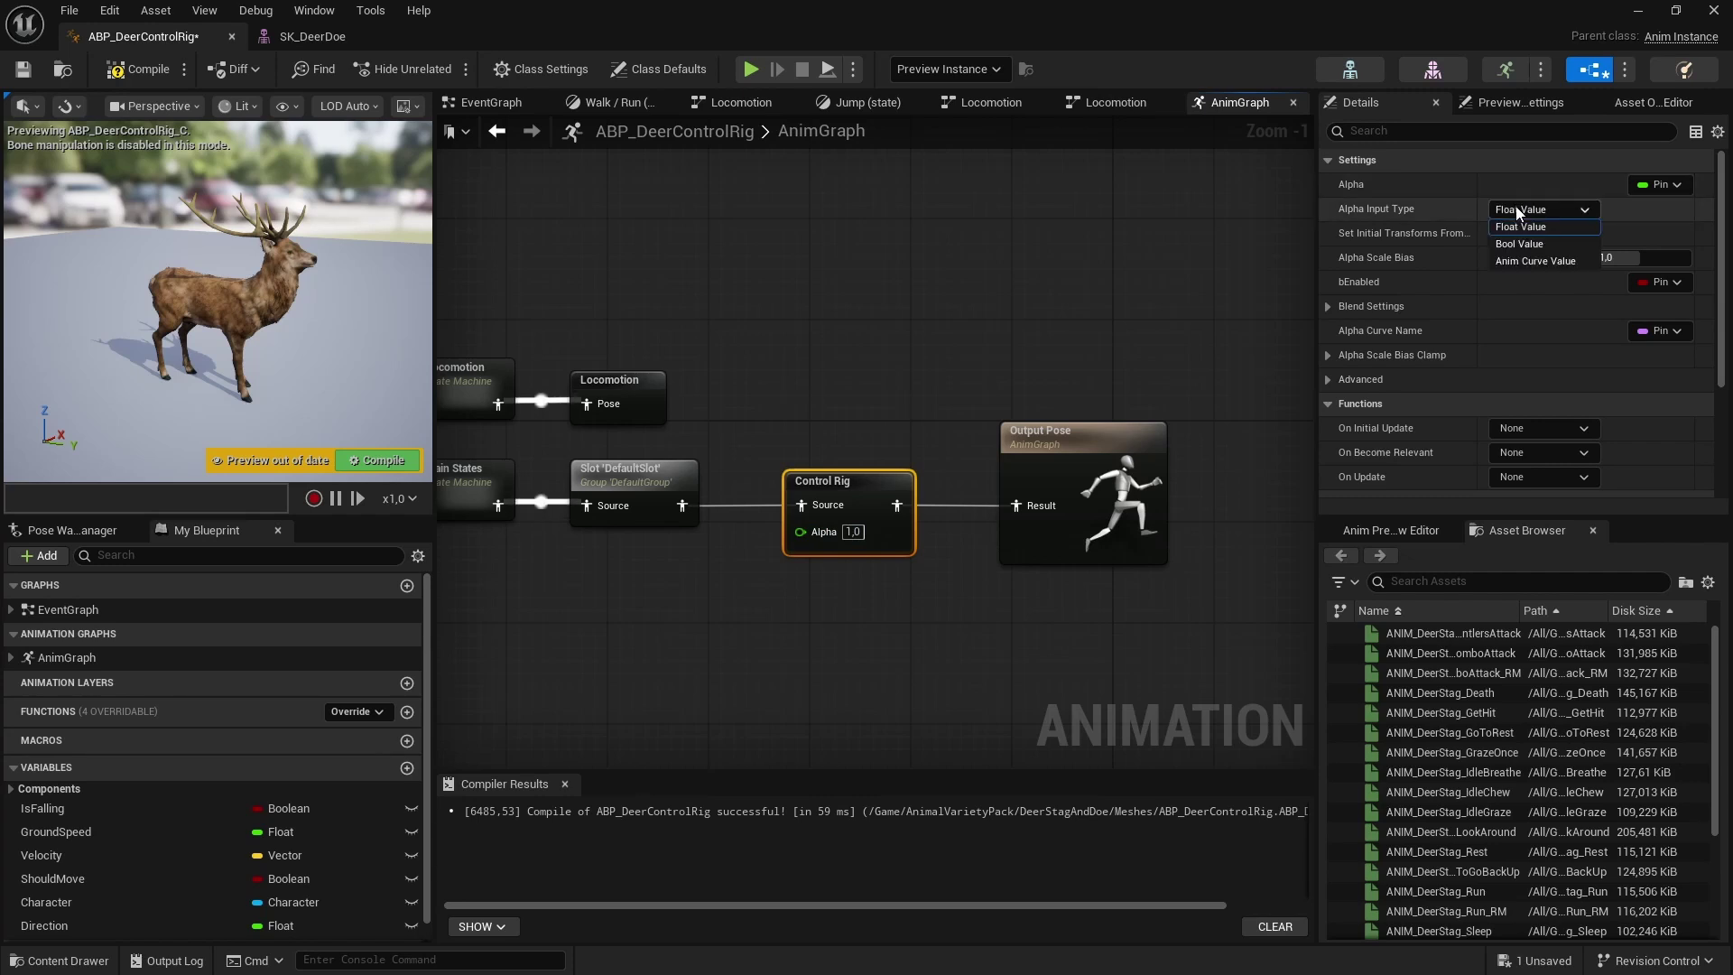
left_click(1584, 240)
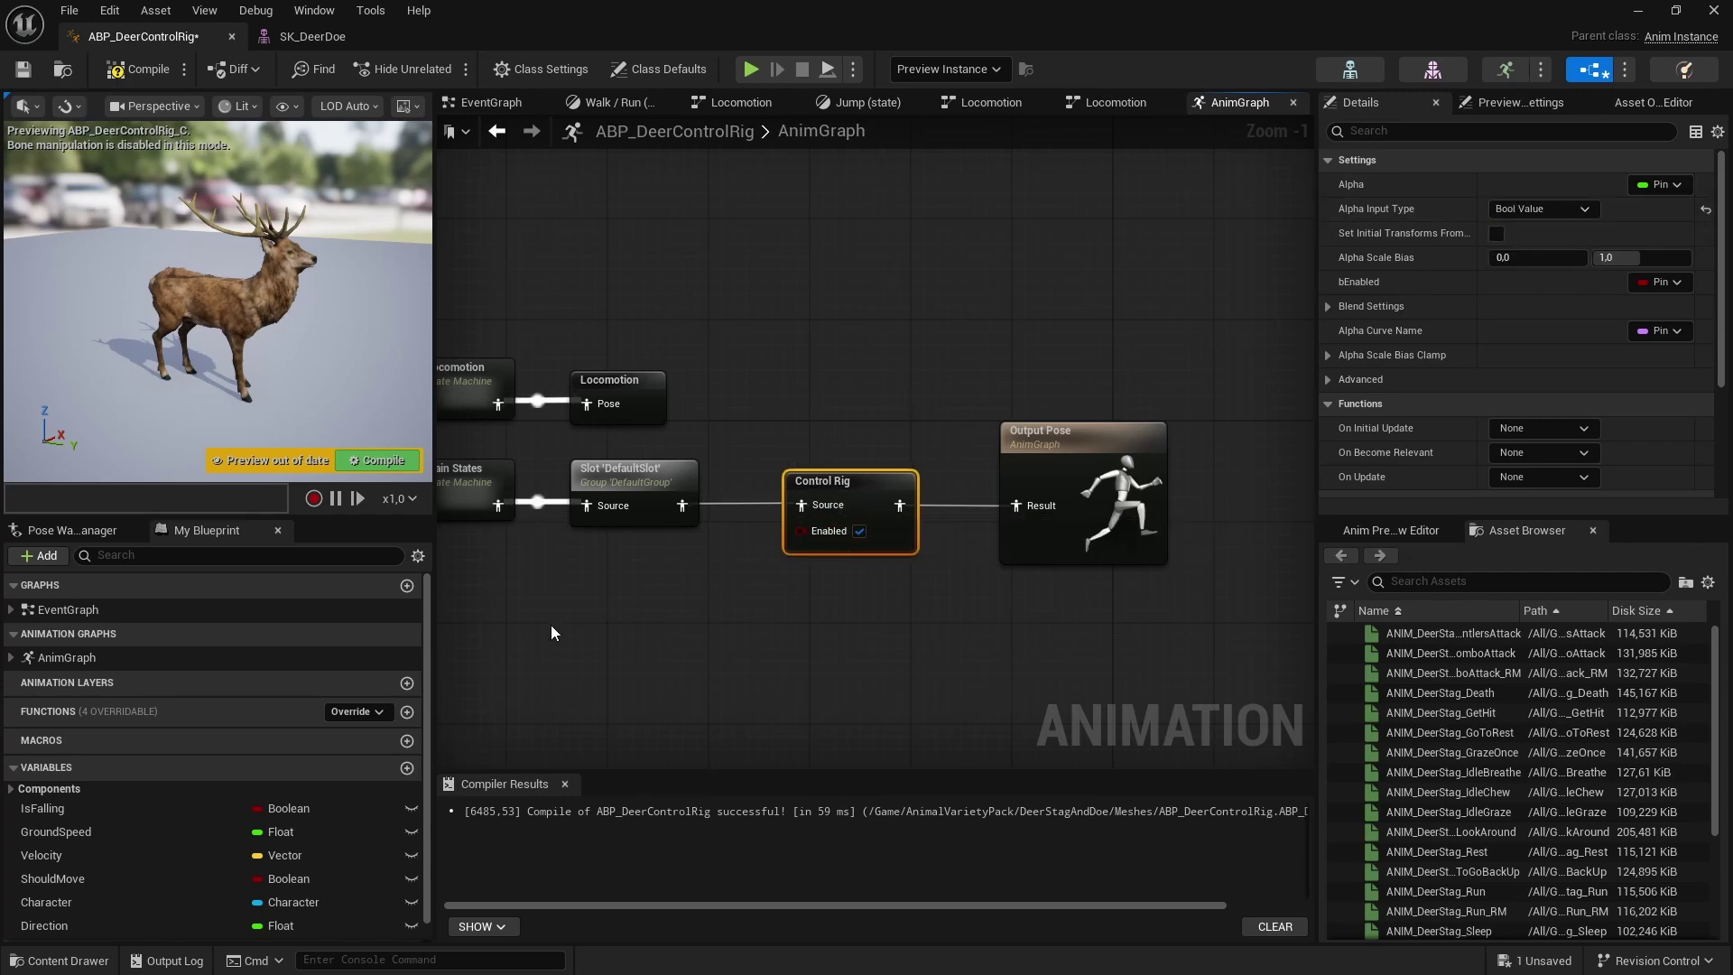
left_click(586, 702)
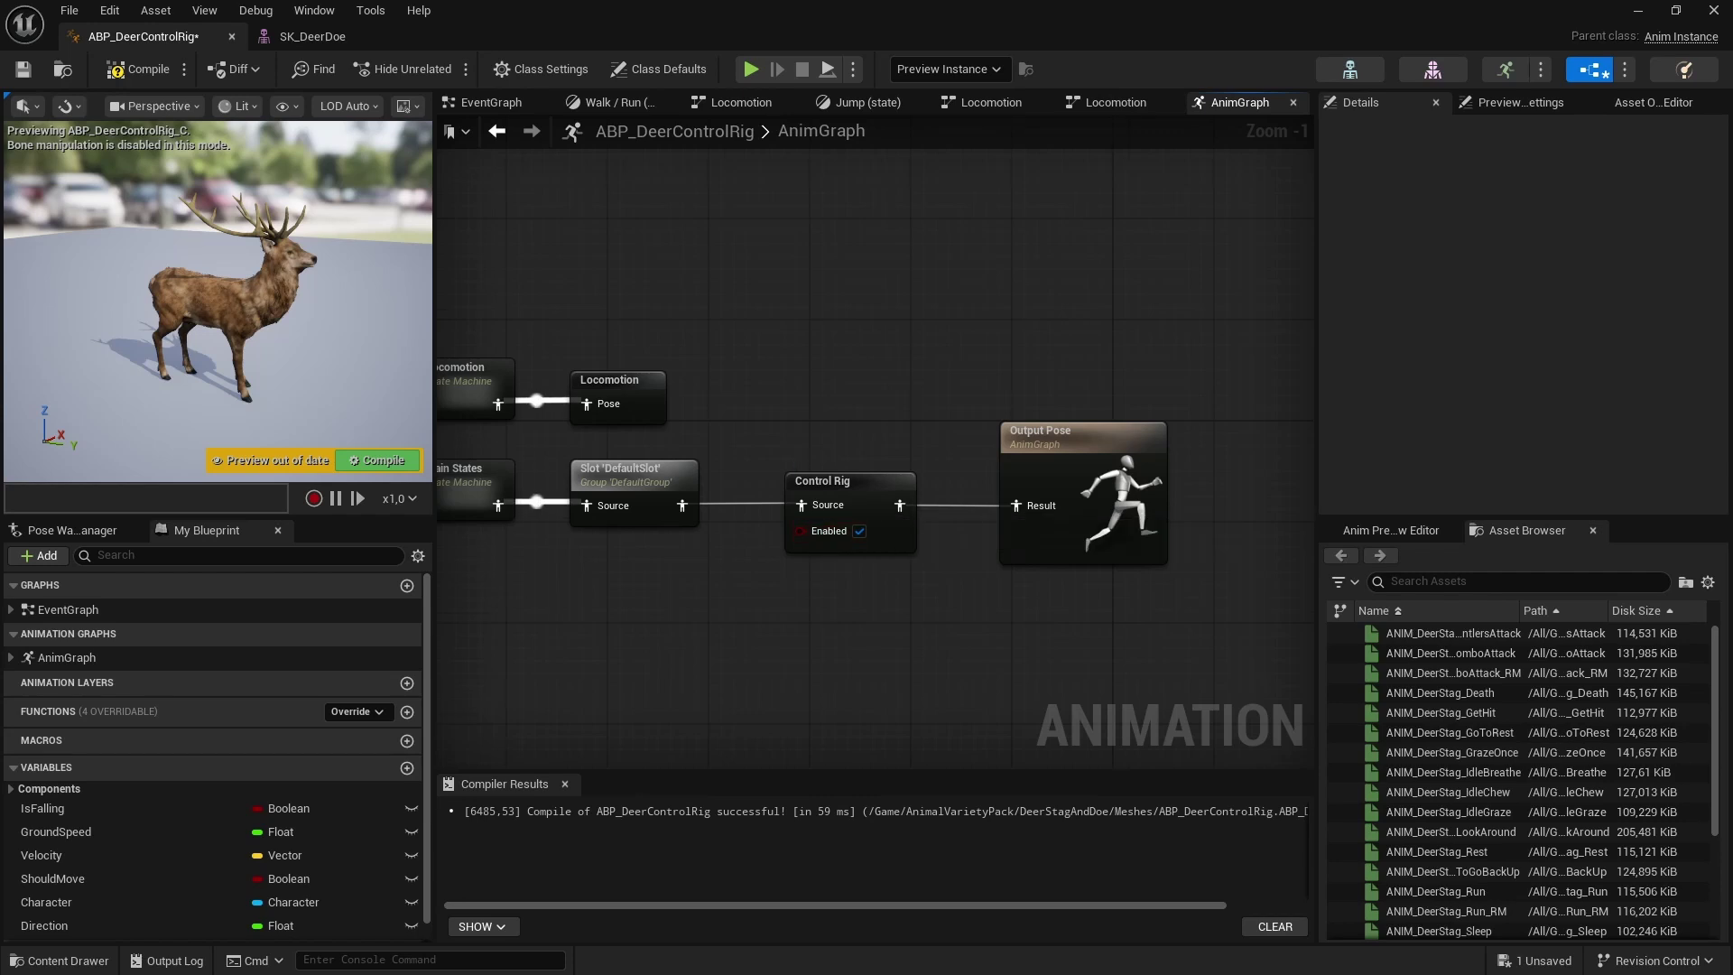
right_click_drag(826, 598, 842, 581)
left_click_drag(828, 467, 816, 466)
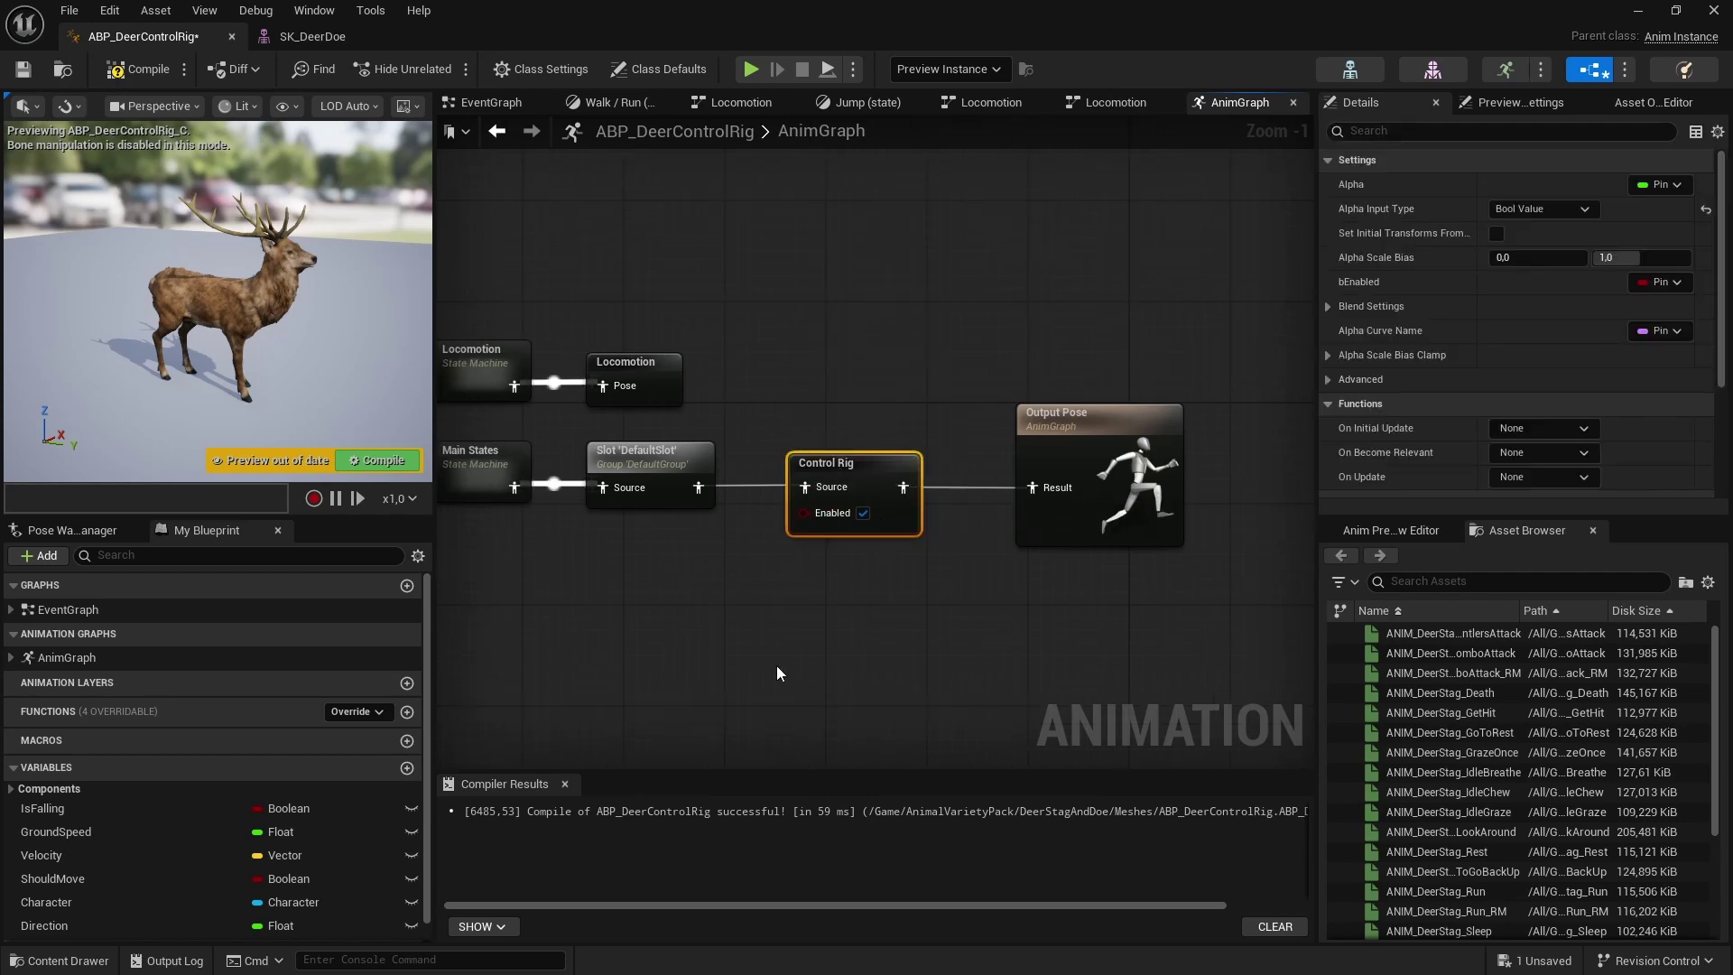
Place getters for the IsFalling and Character variables below the Slot 'DefaultSlot' node
left_click_drag(379, 808, 408, 717)
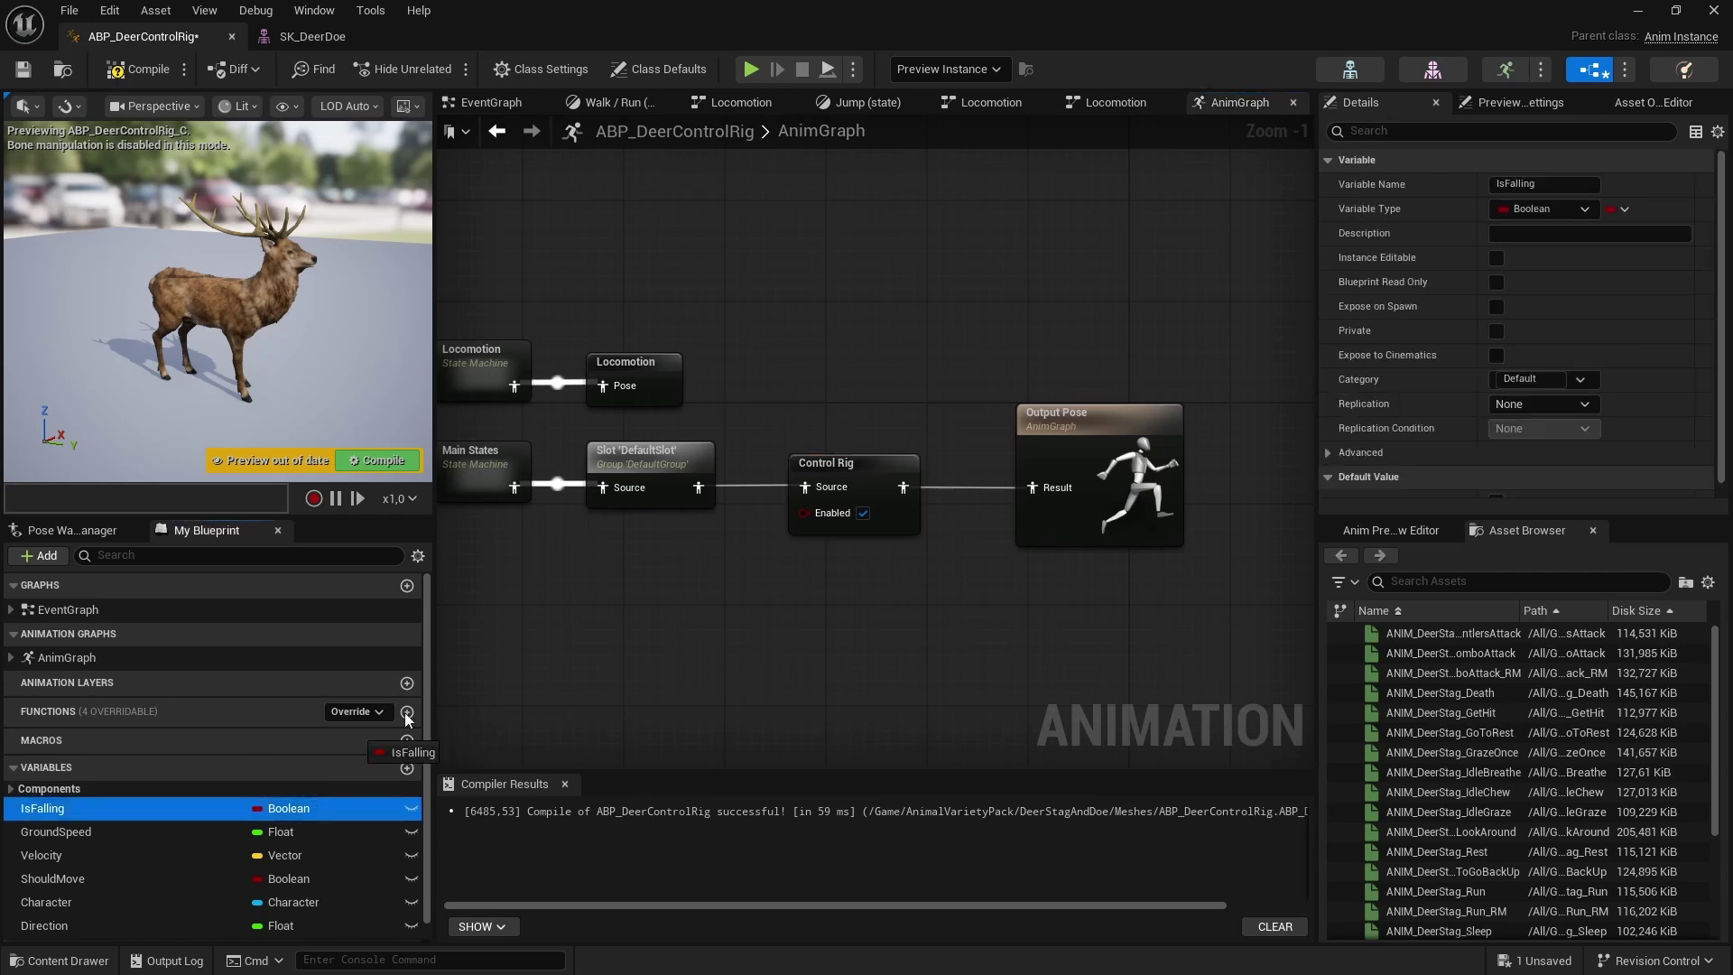
left_click_drag(578, 578, 579, 579)
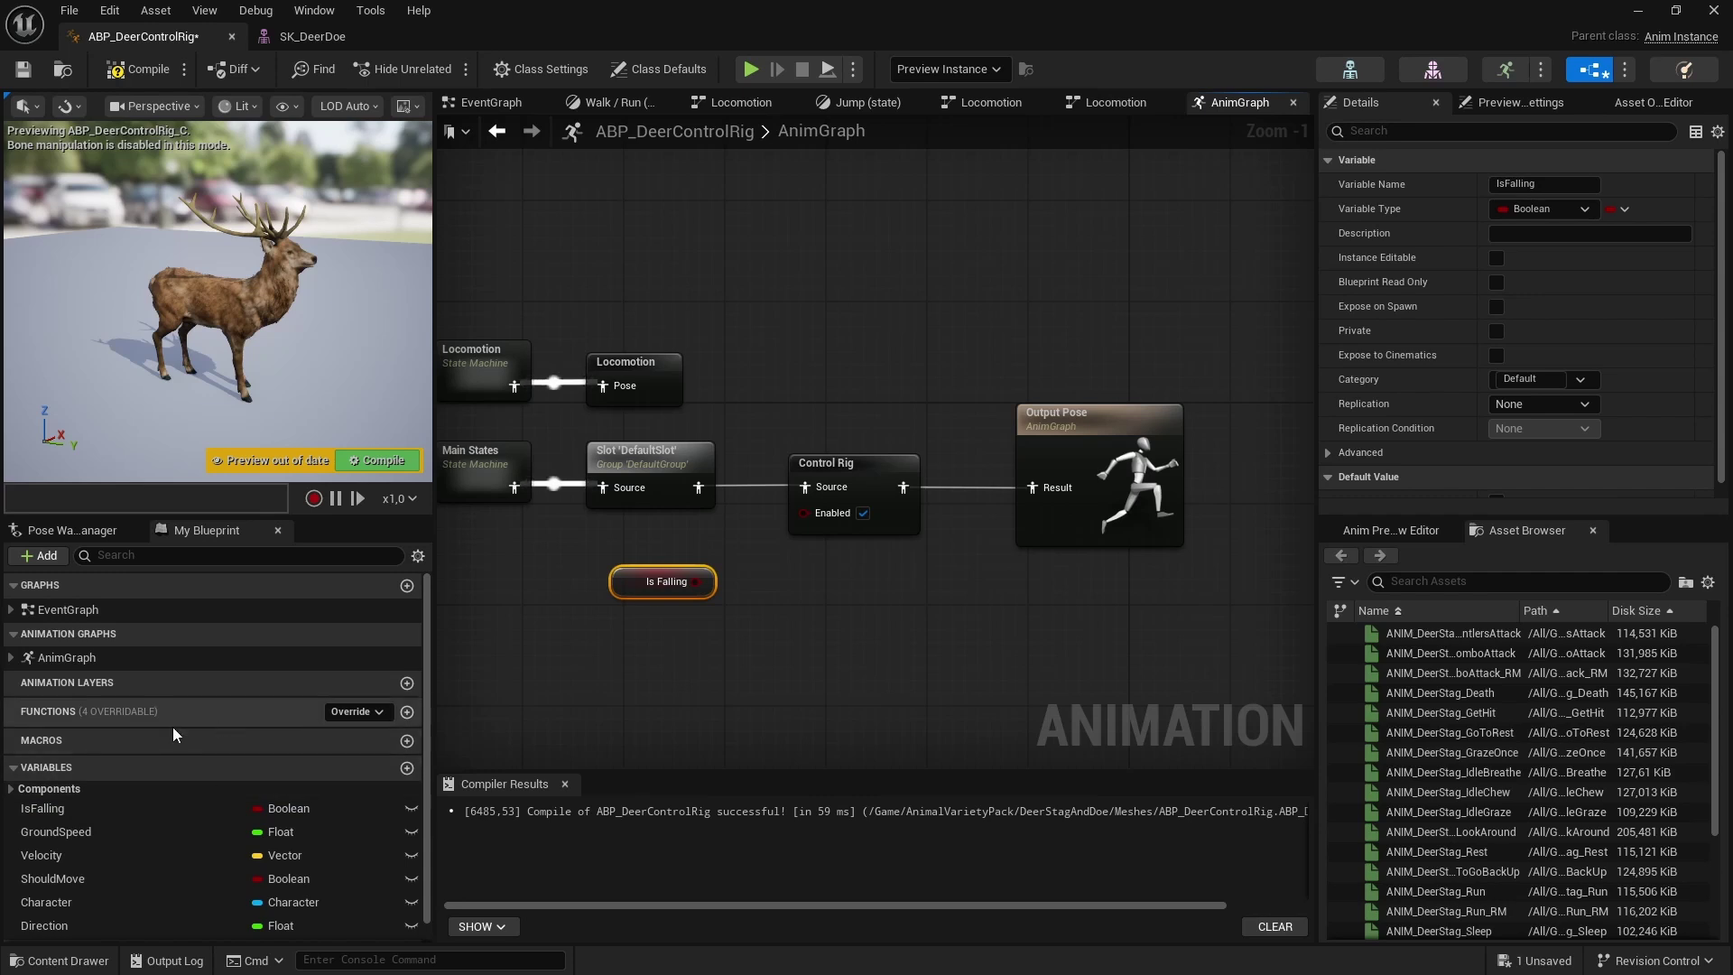
scroll(186, 774, "down", 1)
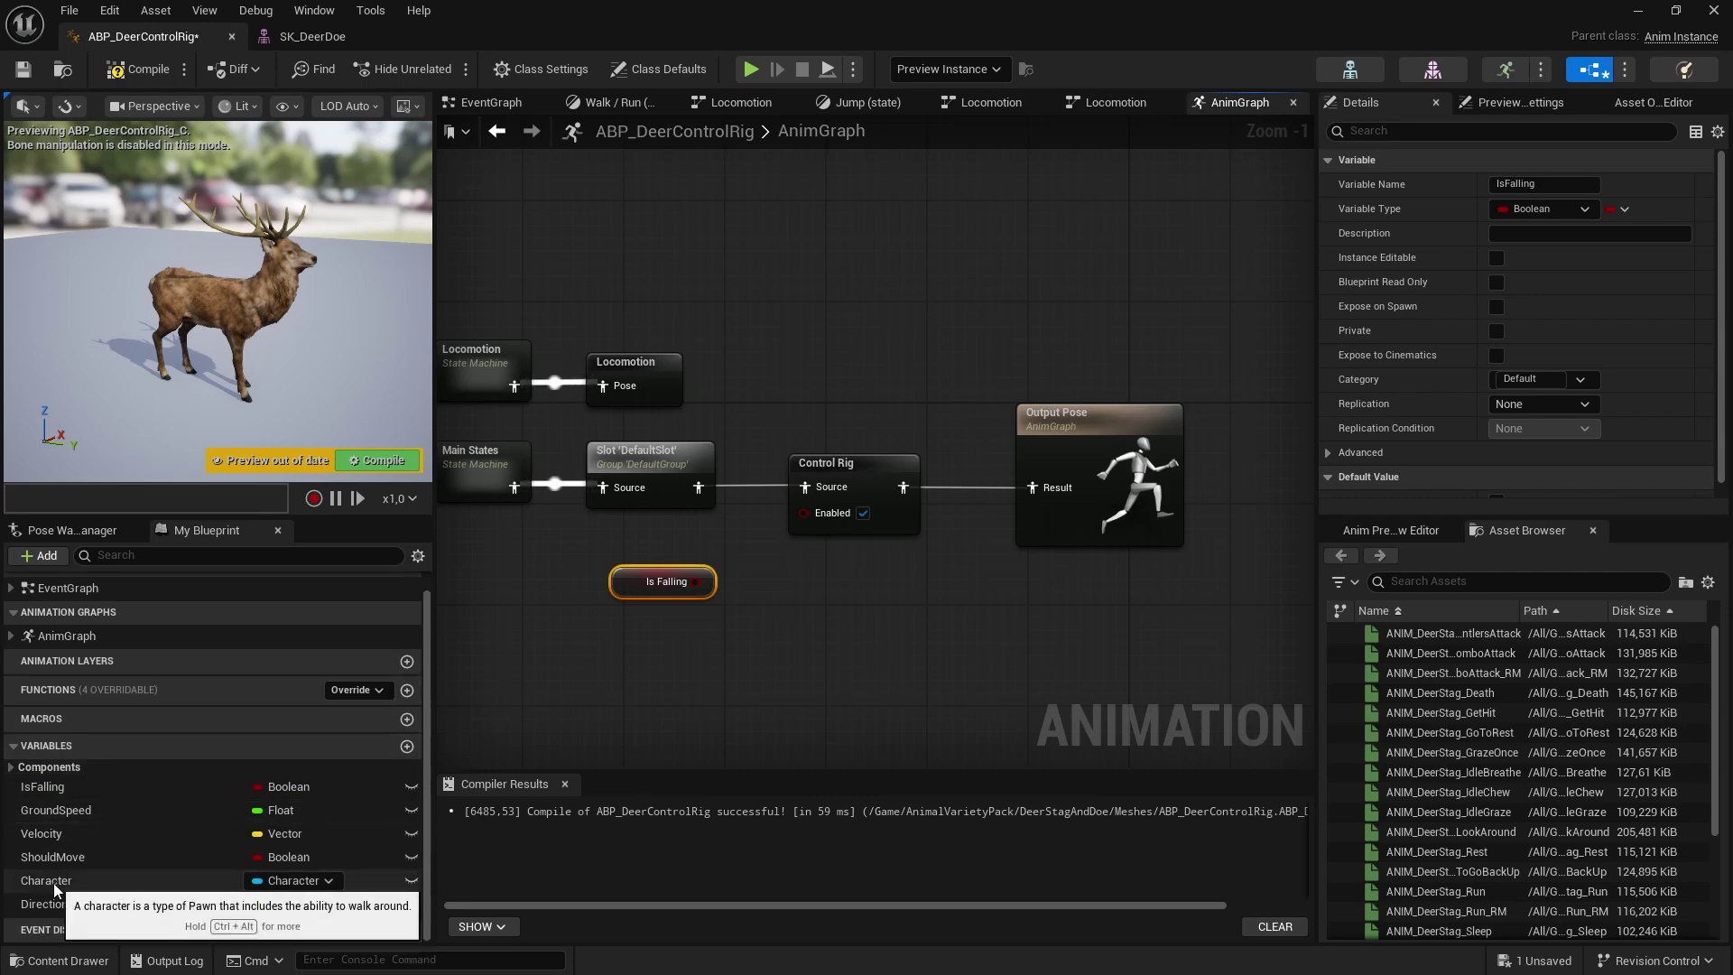
left_click_drag(52, 883, 678, 691)
left_click(669, 709)
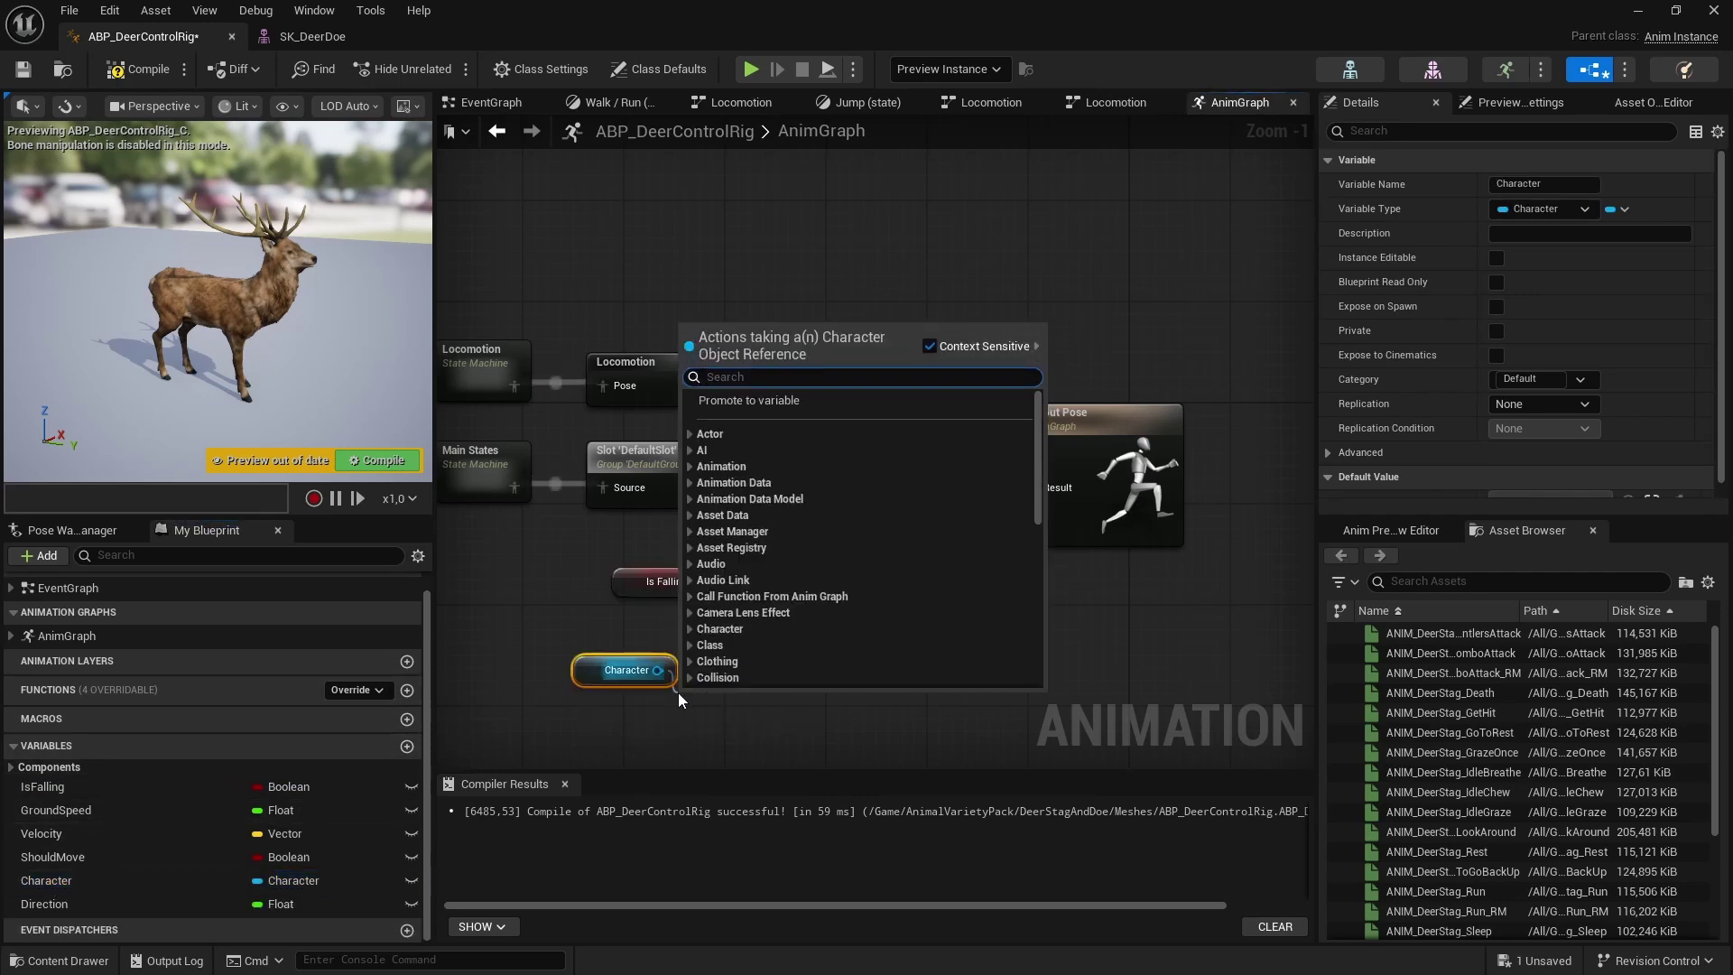
Add a Character Movement node from the Character getter and delete the unwanted Get Pending Input Vector node
type("get movement v")
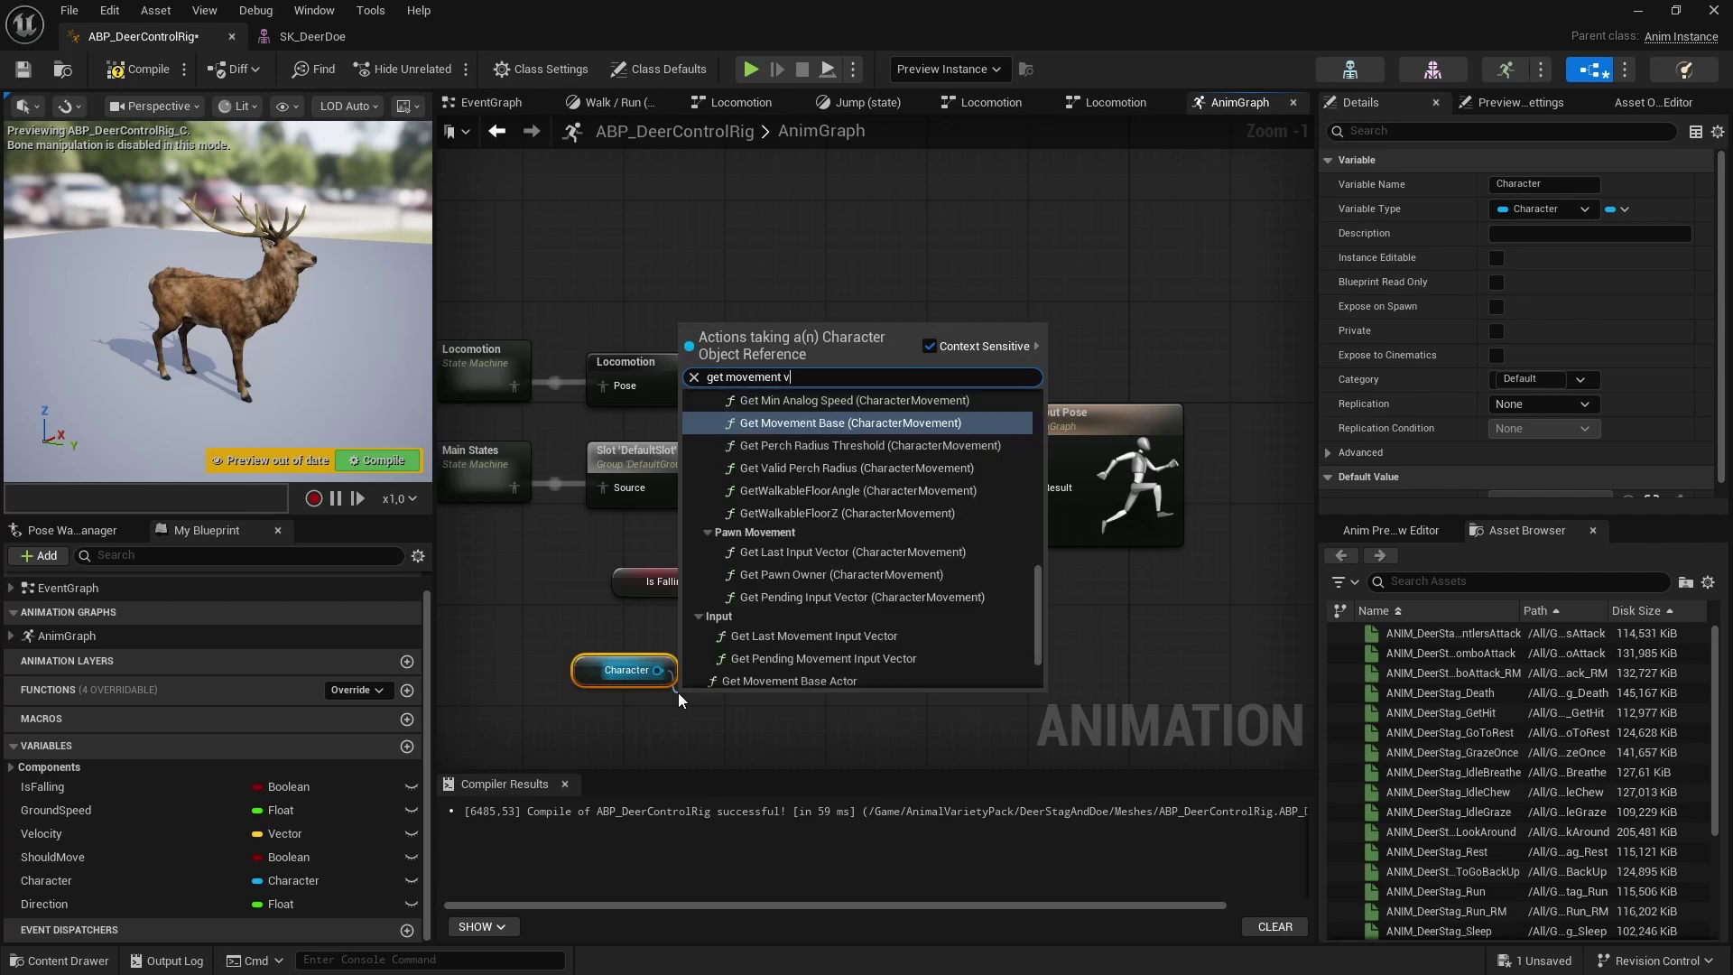
key("BackSpace")
type("com")
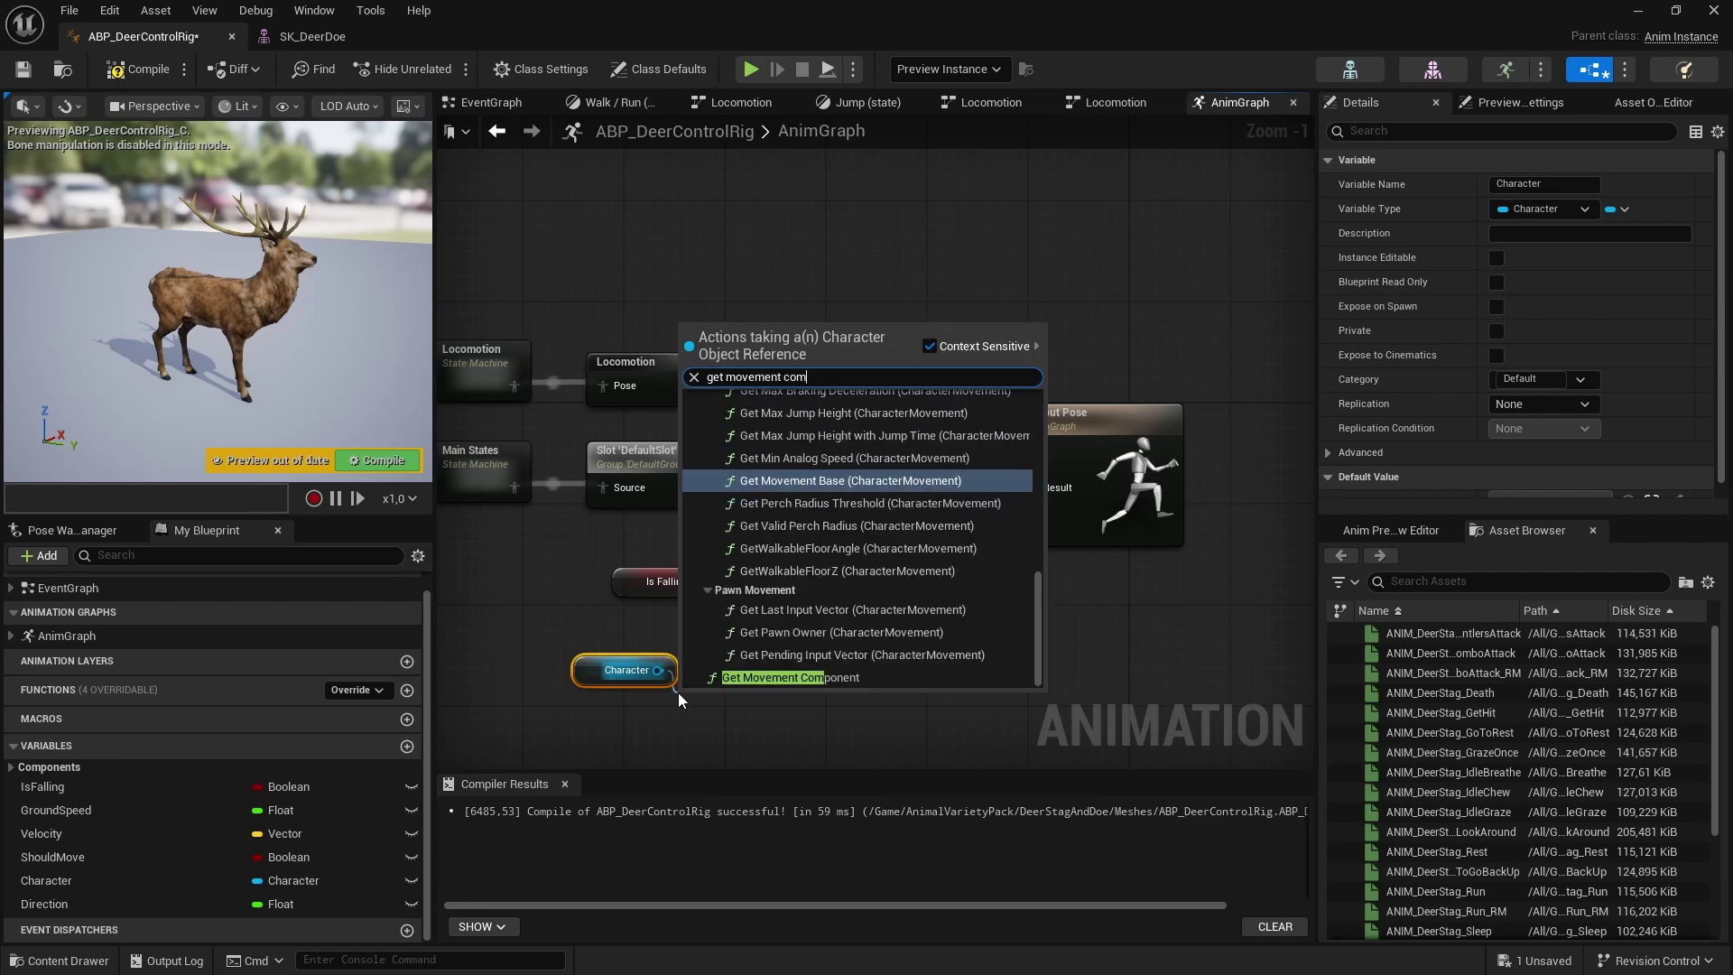
left_click(832, 656)
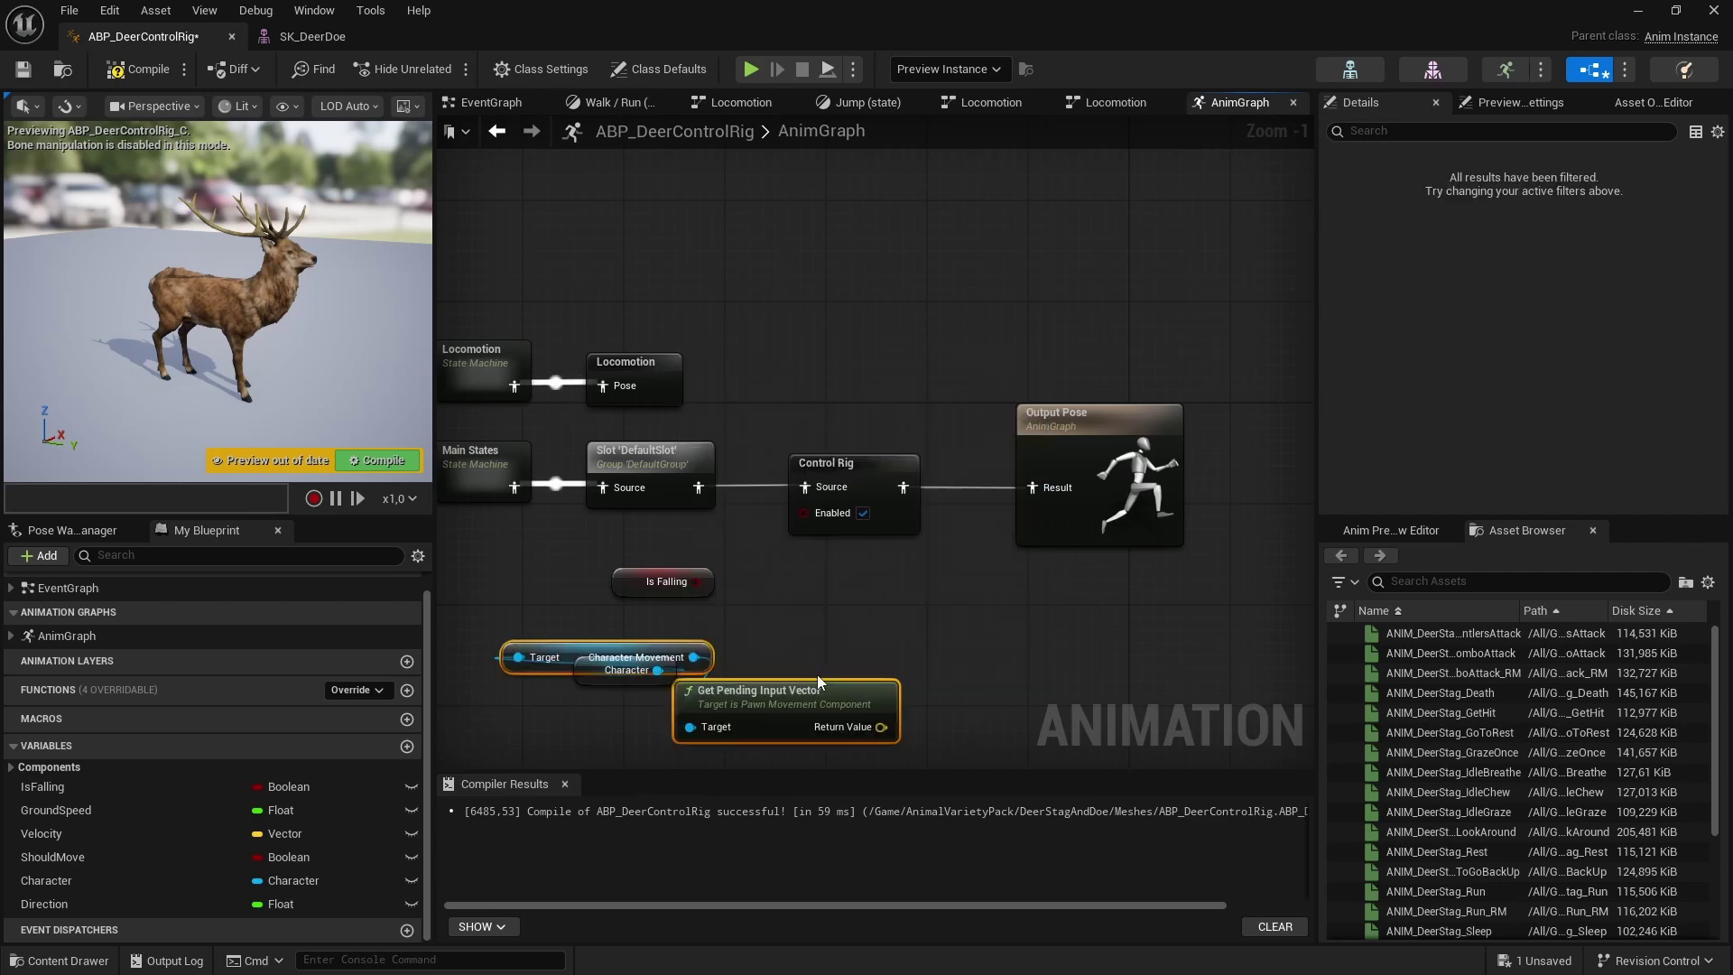
left_click(793, 686)
key("Delete")
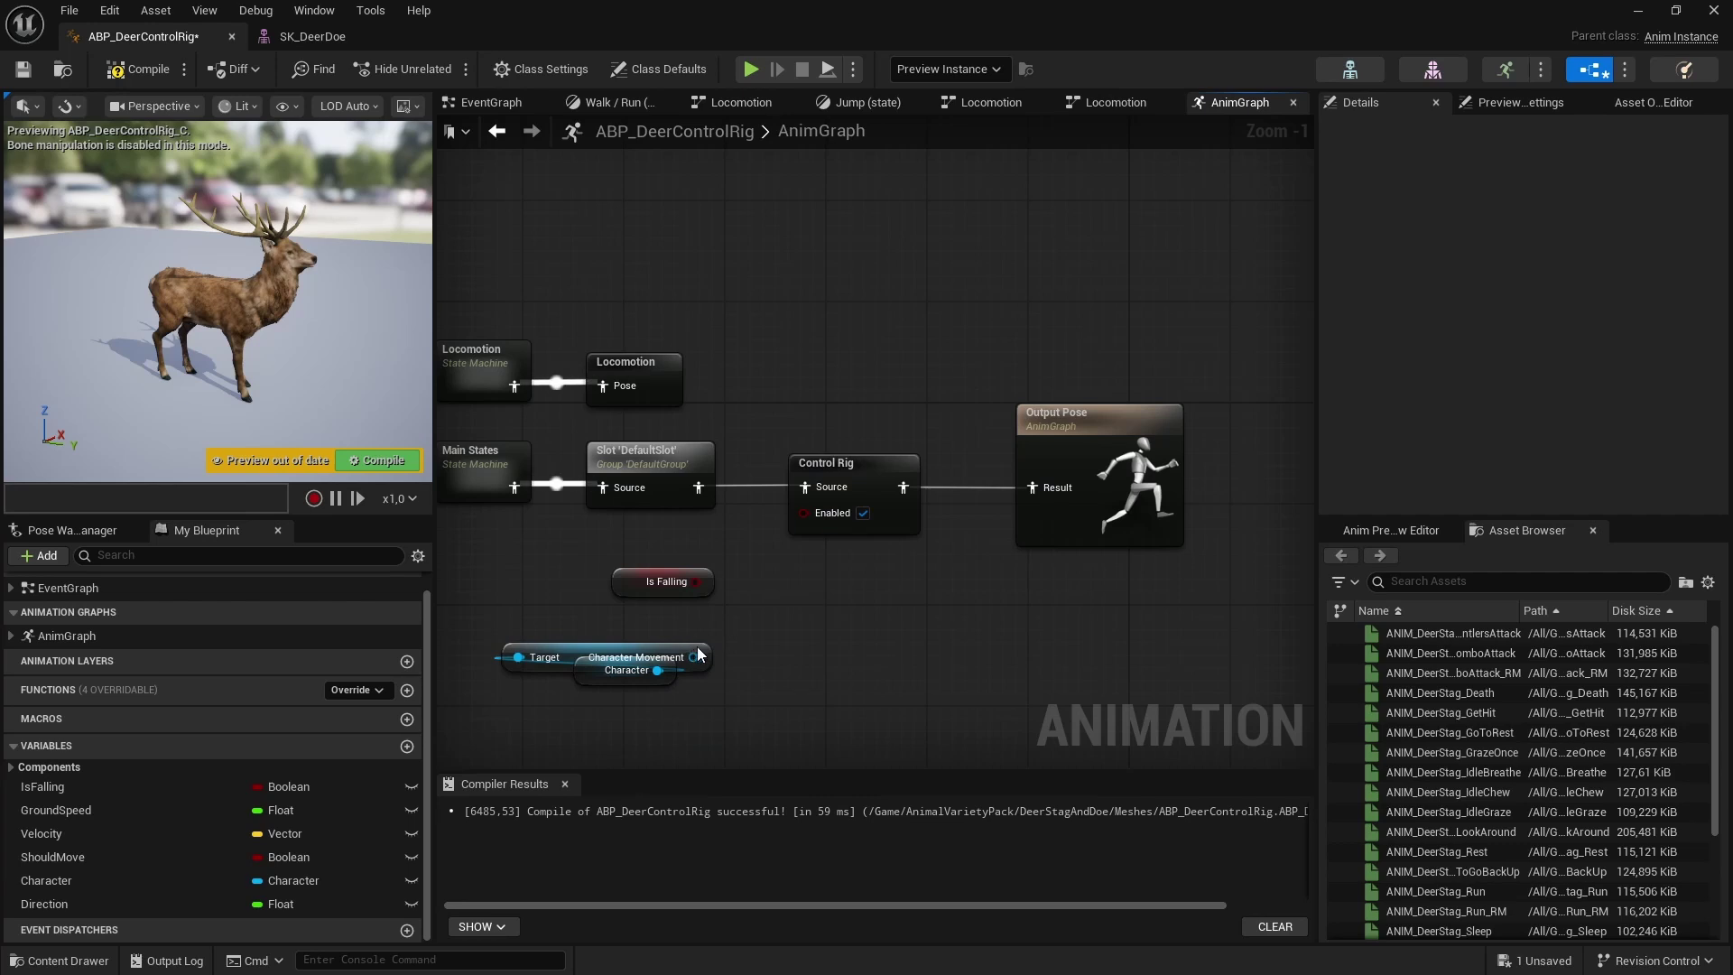
Move the Character Movement node below Character and connect its output to a new Nav Movement Is Falling function node
left_click_drag(696, 646, 841, 680)
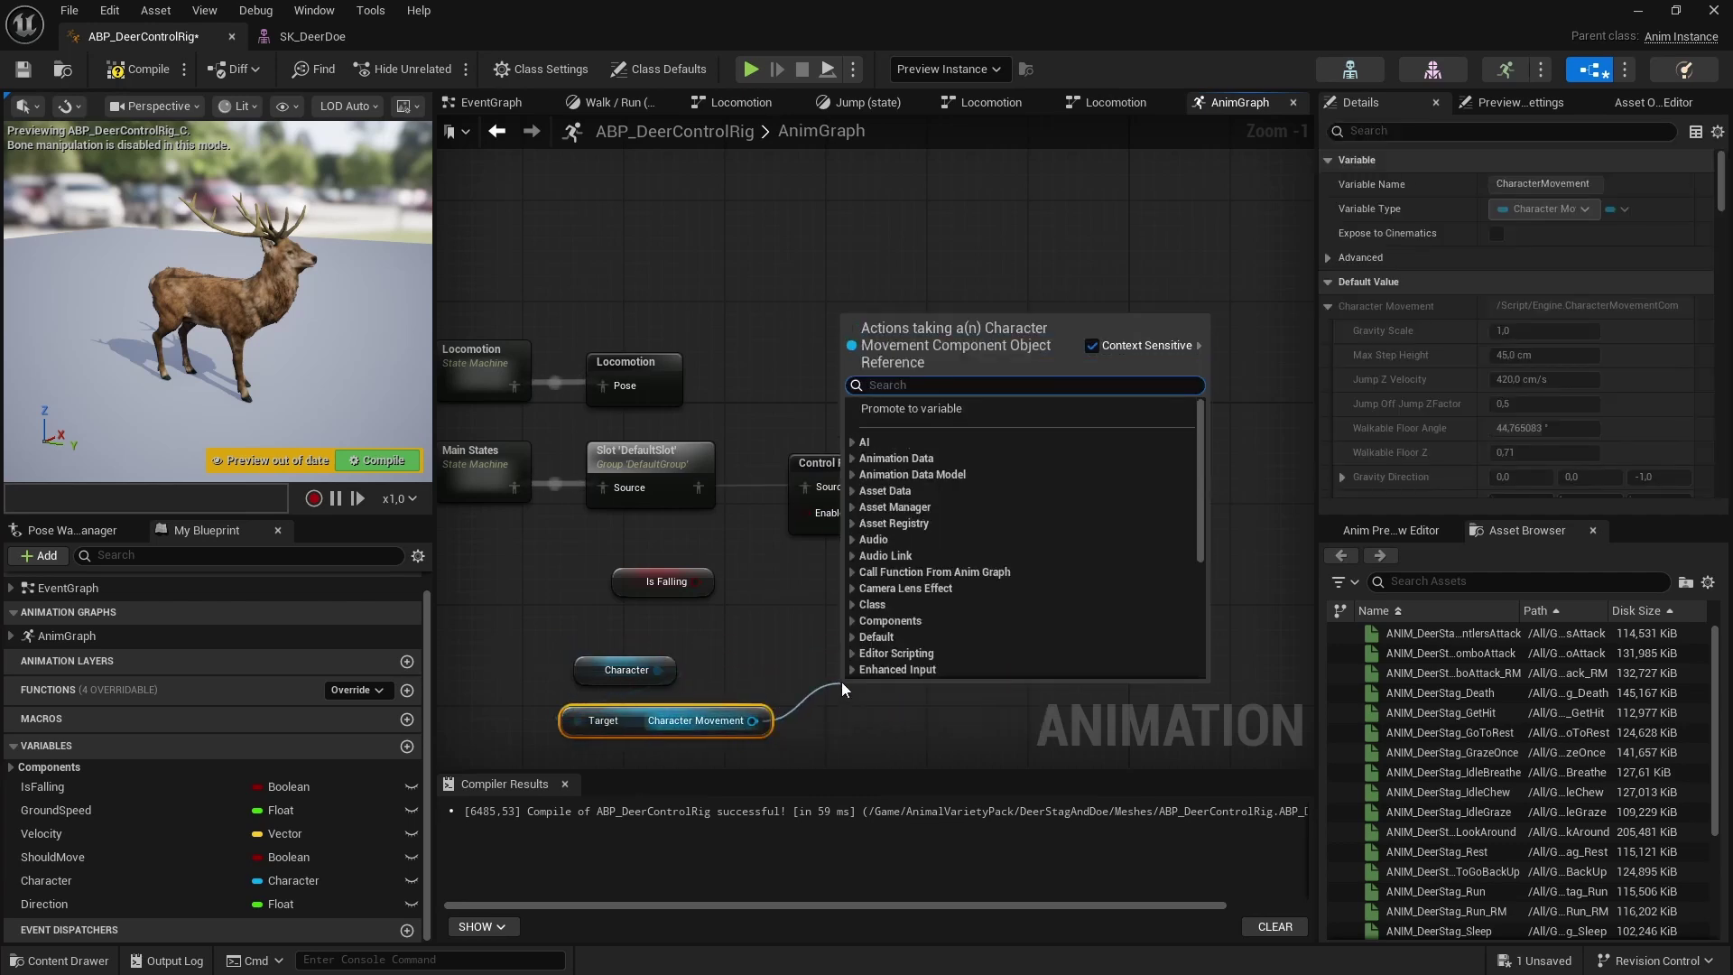
type("is falli")
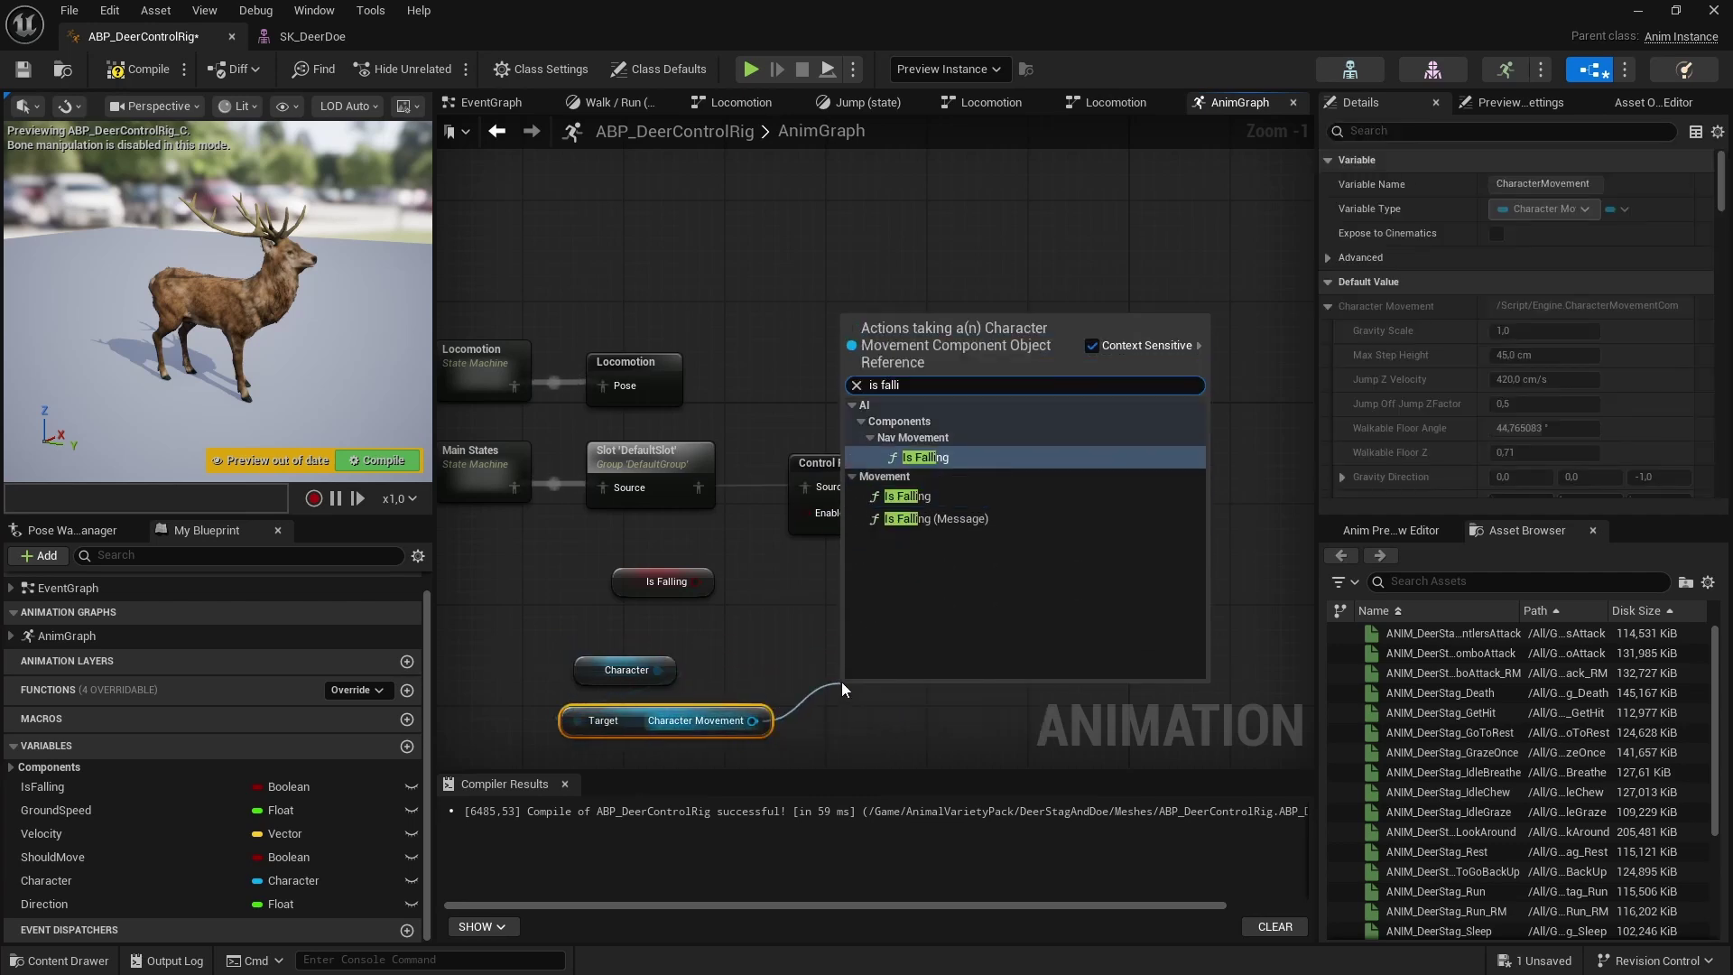
key("Return")
right_click_drag(951, 717, 889, 559)
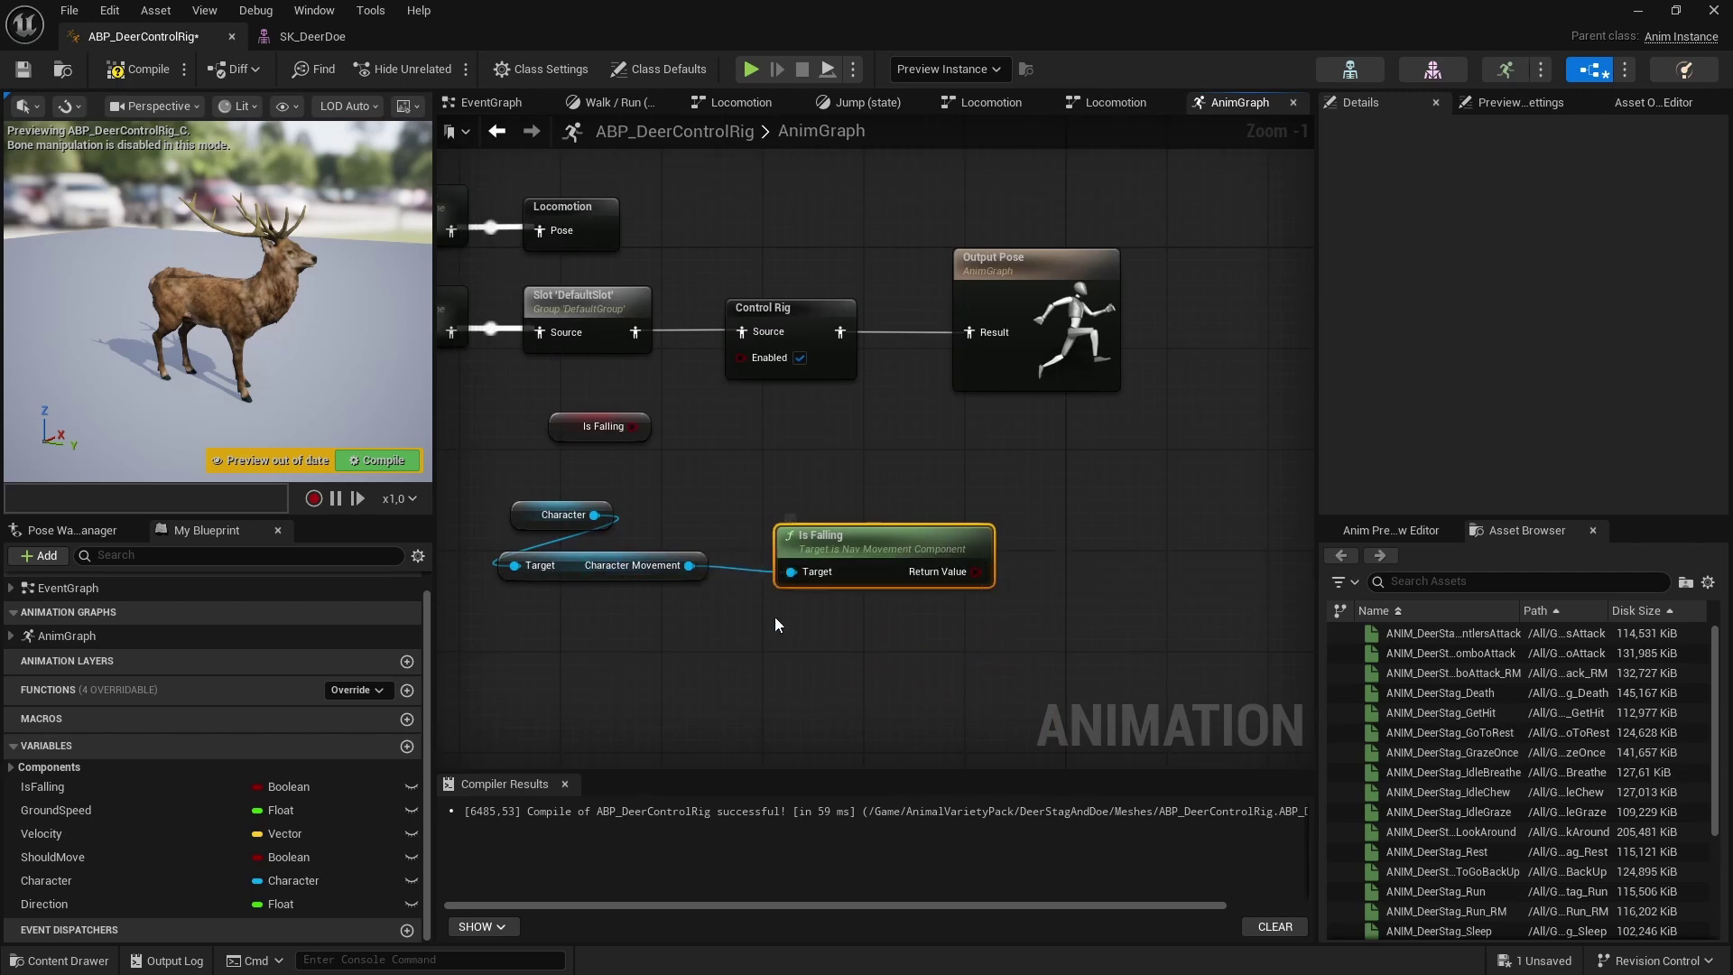
Delete the Character getter, the Character Movement node and the Nav Movement Is Falling function node from the AnimGraph
right_click_drag(775, 616, 857, 586)
right_click_drag(565, 462, 587, 494)
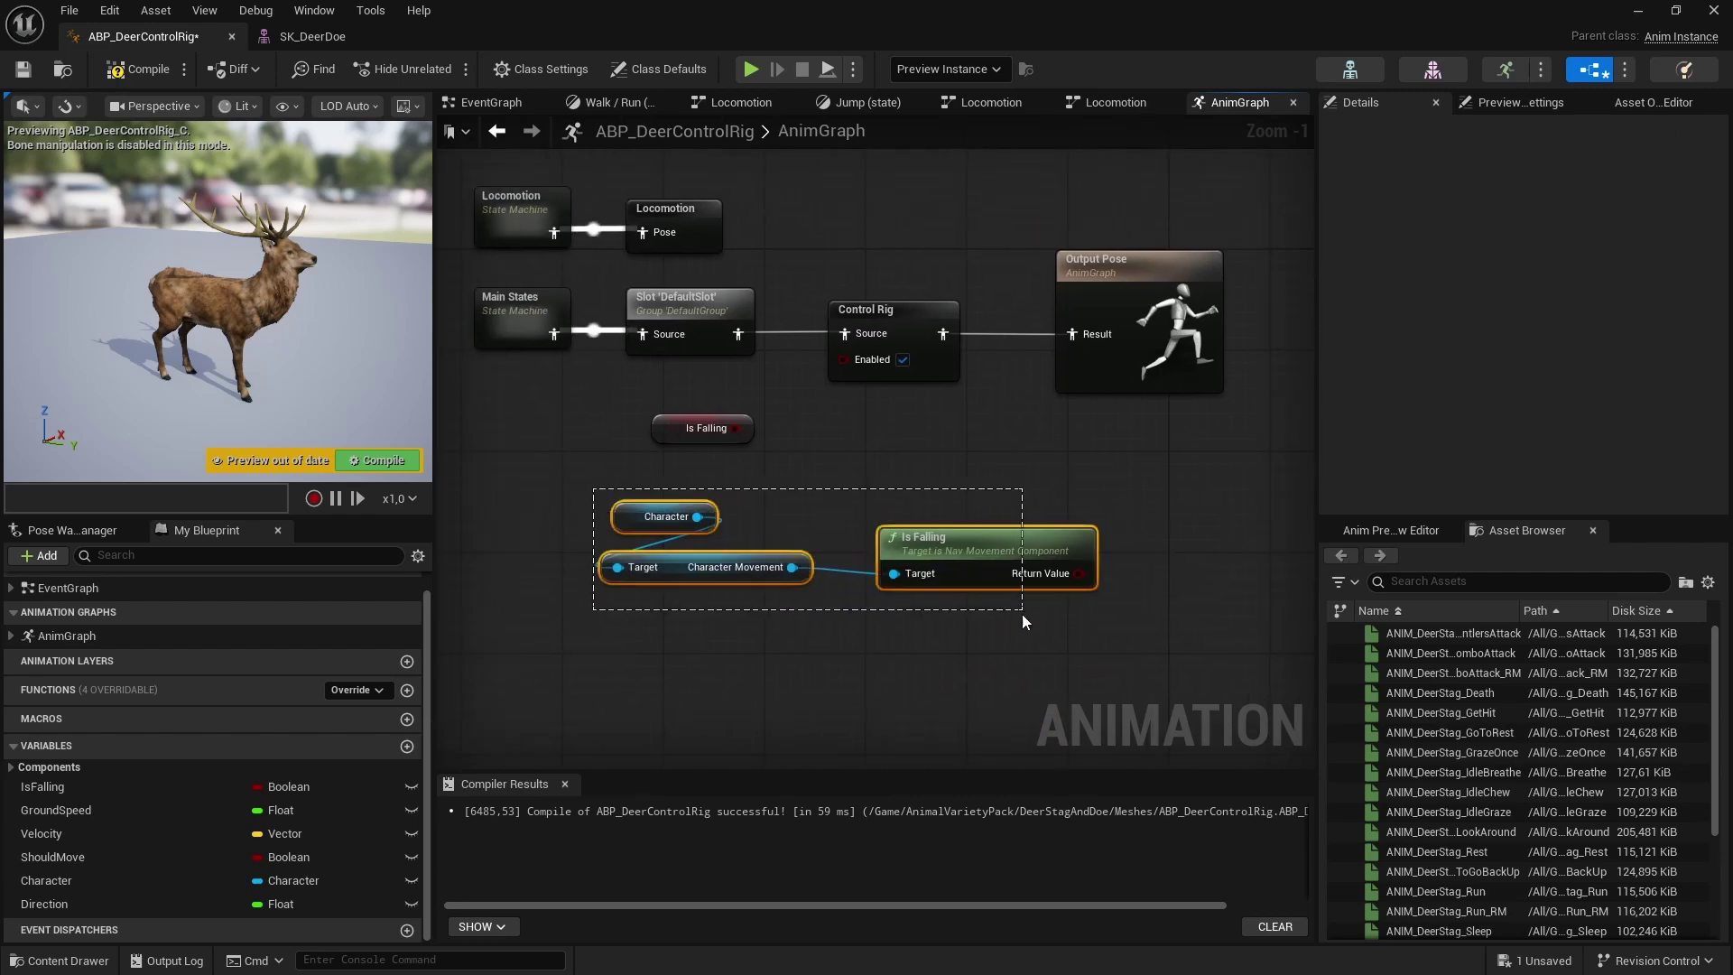
left_click_drag(1022, 613, 1022, 613)
key("Delete")
Add a NOT Boolean node from the Is Falling getter, place it below the getter and connect its output to the Control Rig node's Enabled input
right_click_drag(758, 422, 739, 517)
left_click_drag(731, 528, 756, 536)
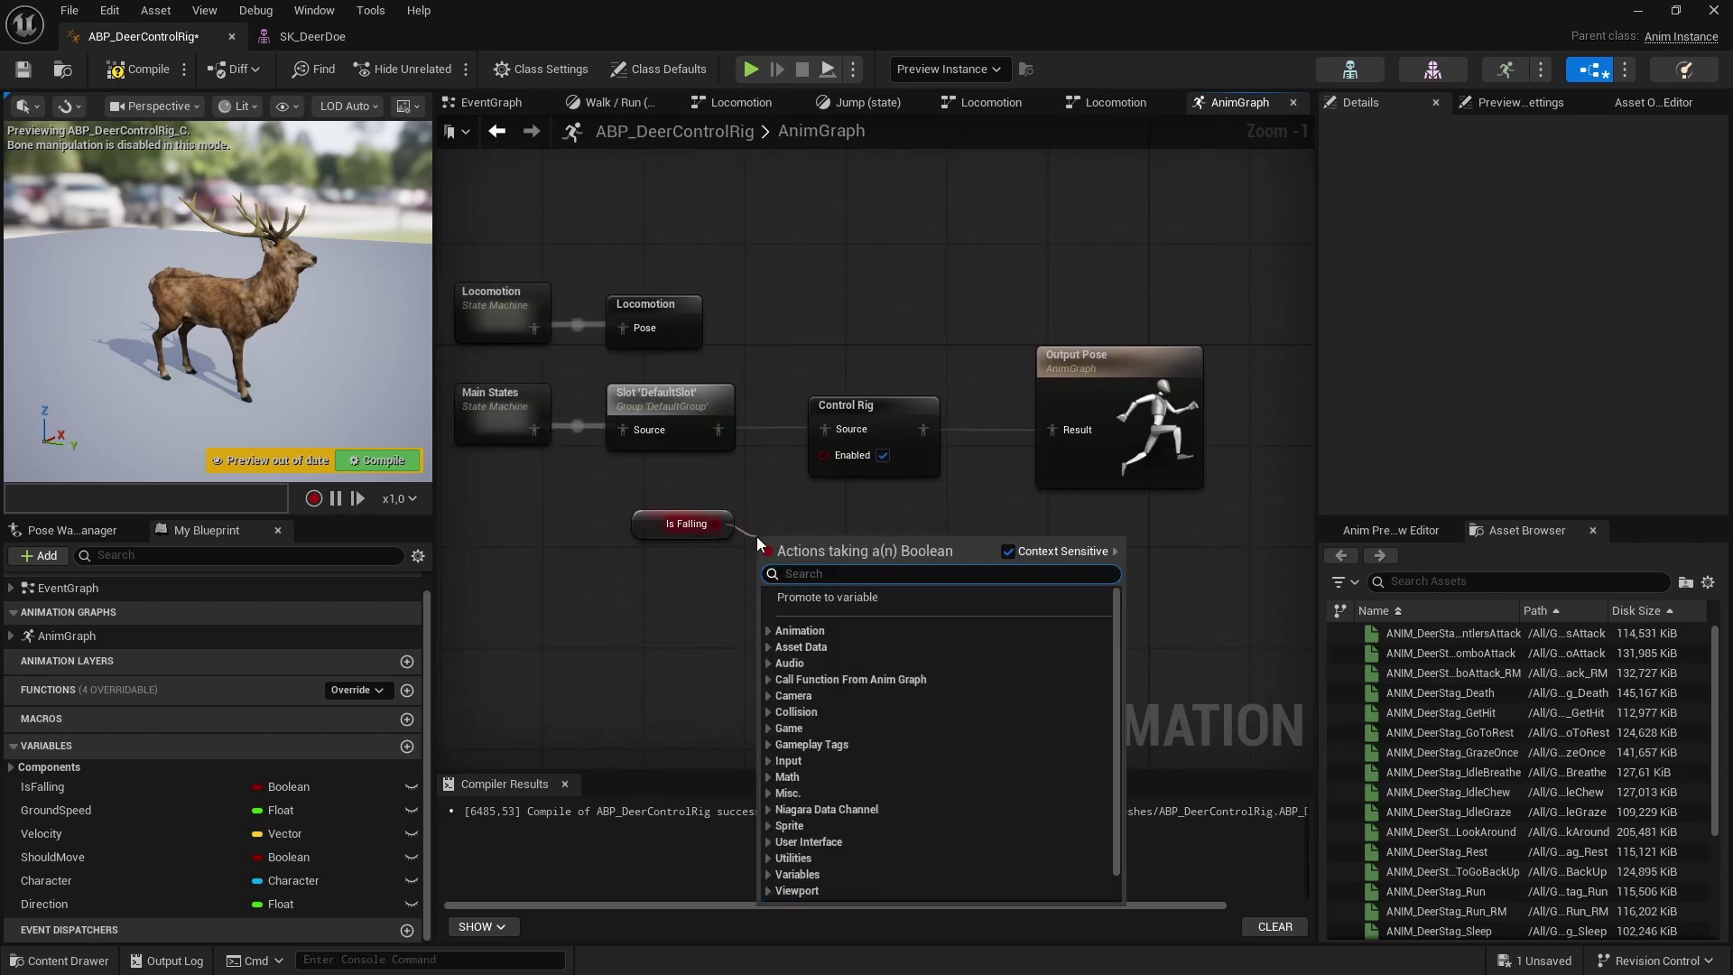
type("Not")
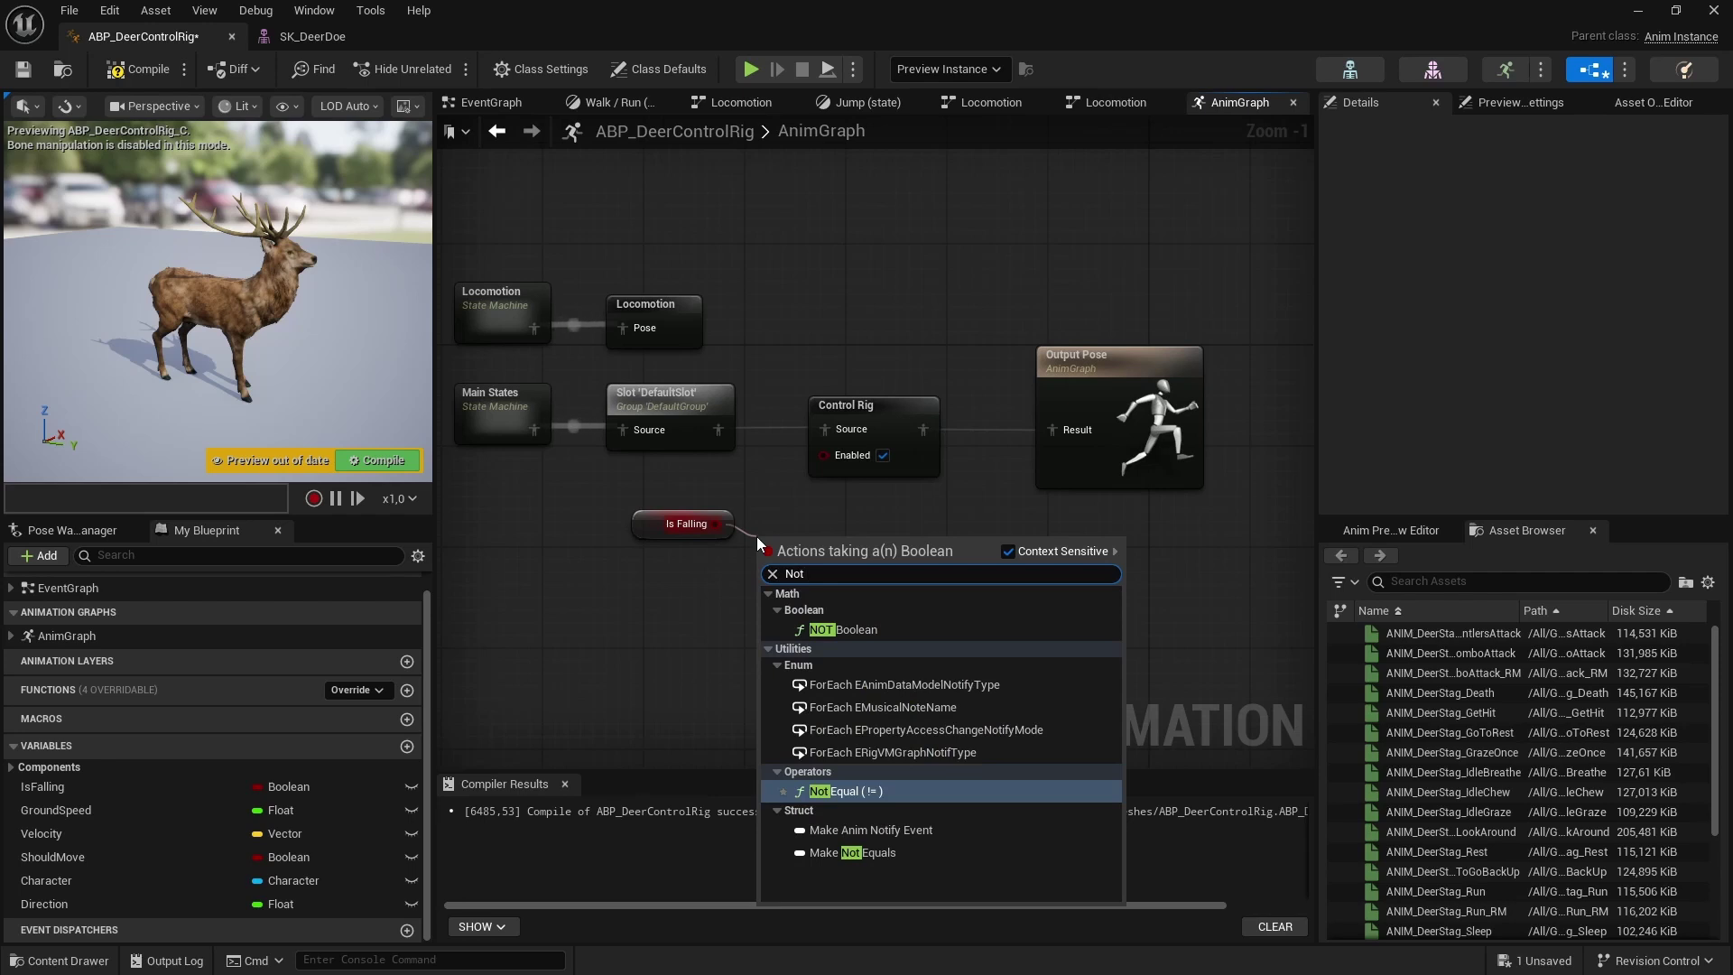
left_click(857, 629)
left_click_drag(809, 547, 680, 576)
left_click_drag(733, 574, 823, 454)
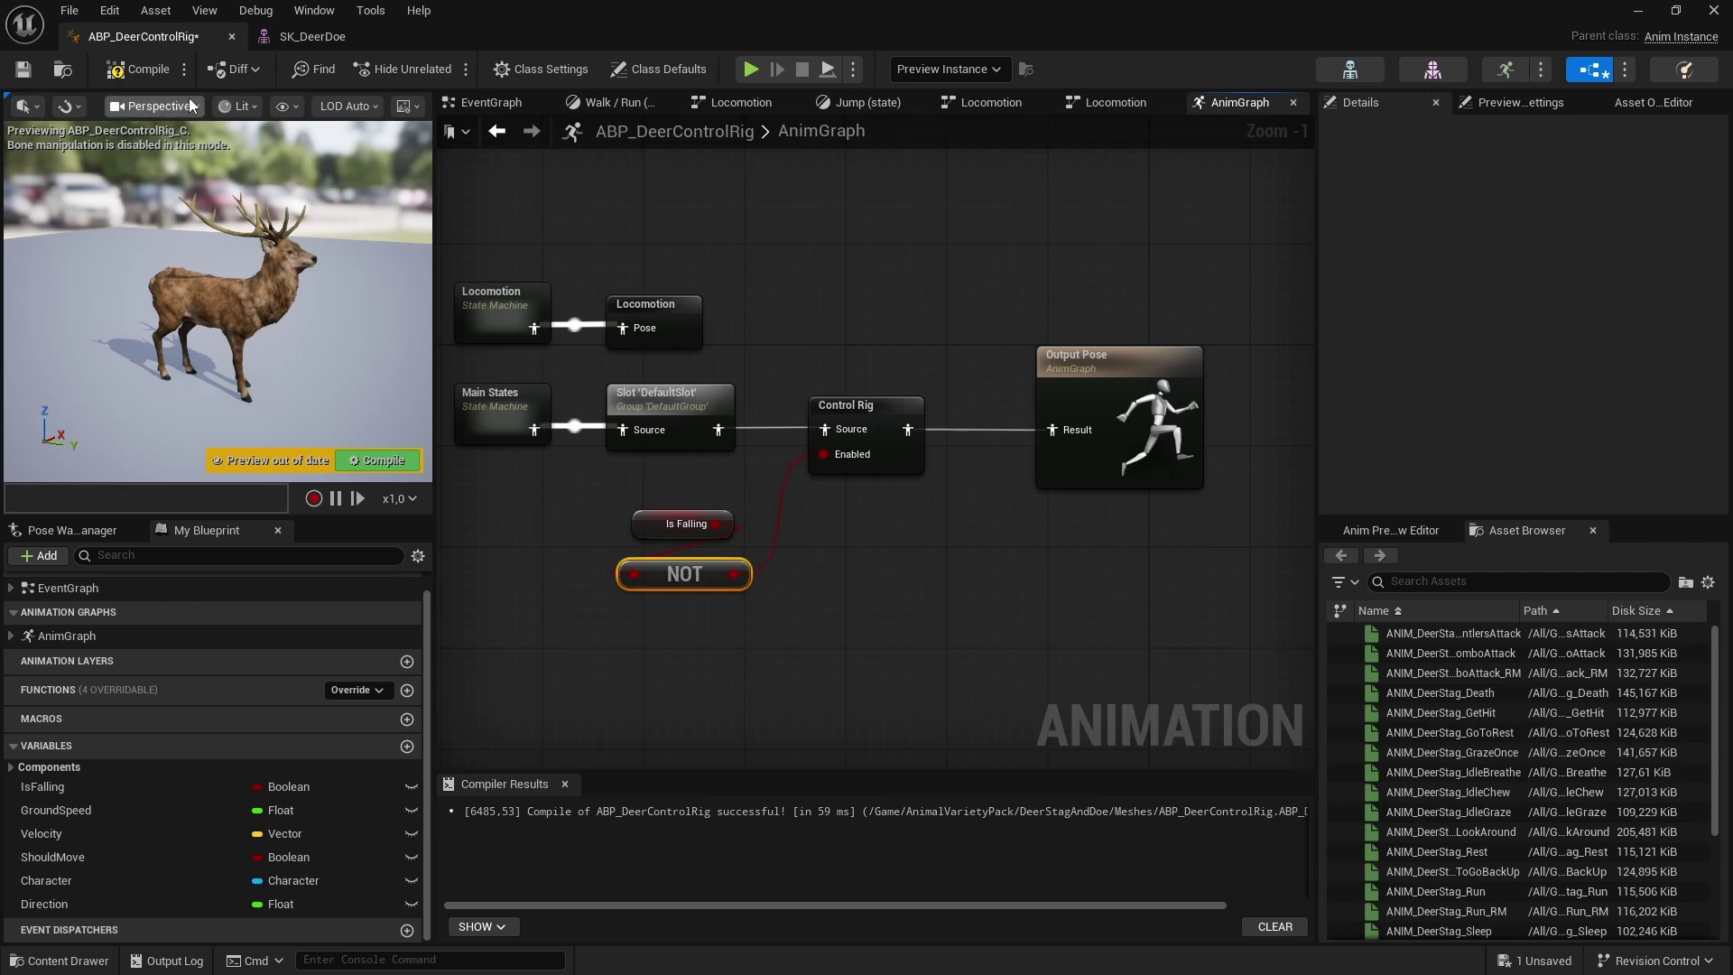
Compile the animation blueprint and show the Control Rig node's Control Rig Class setting in its details
left_click(151, 76)
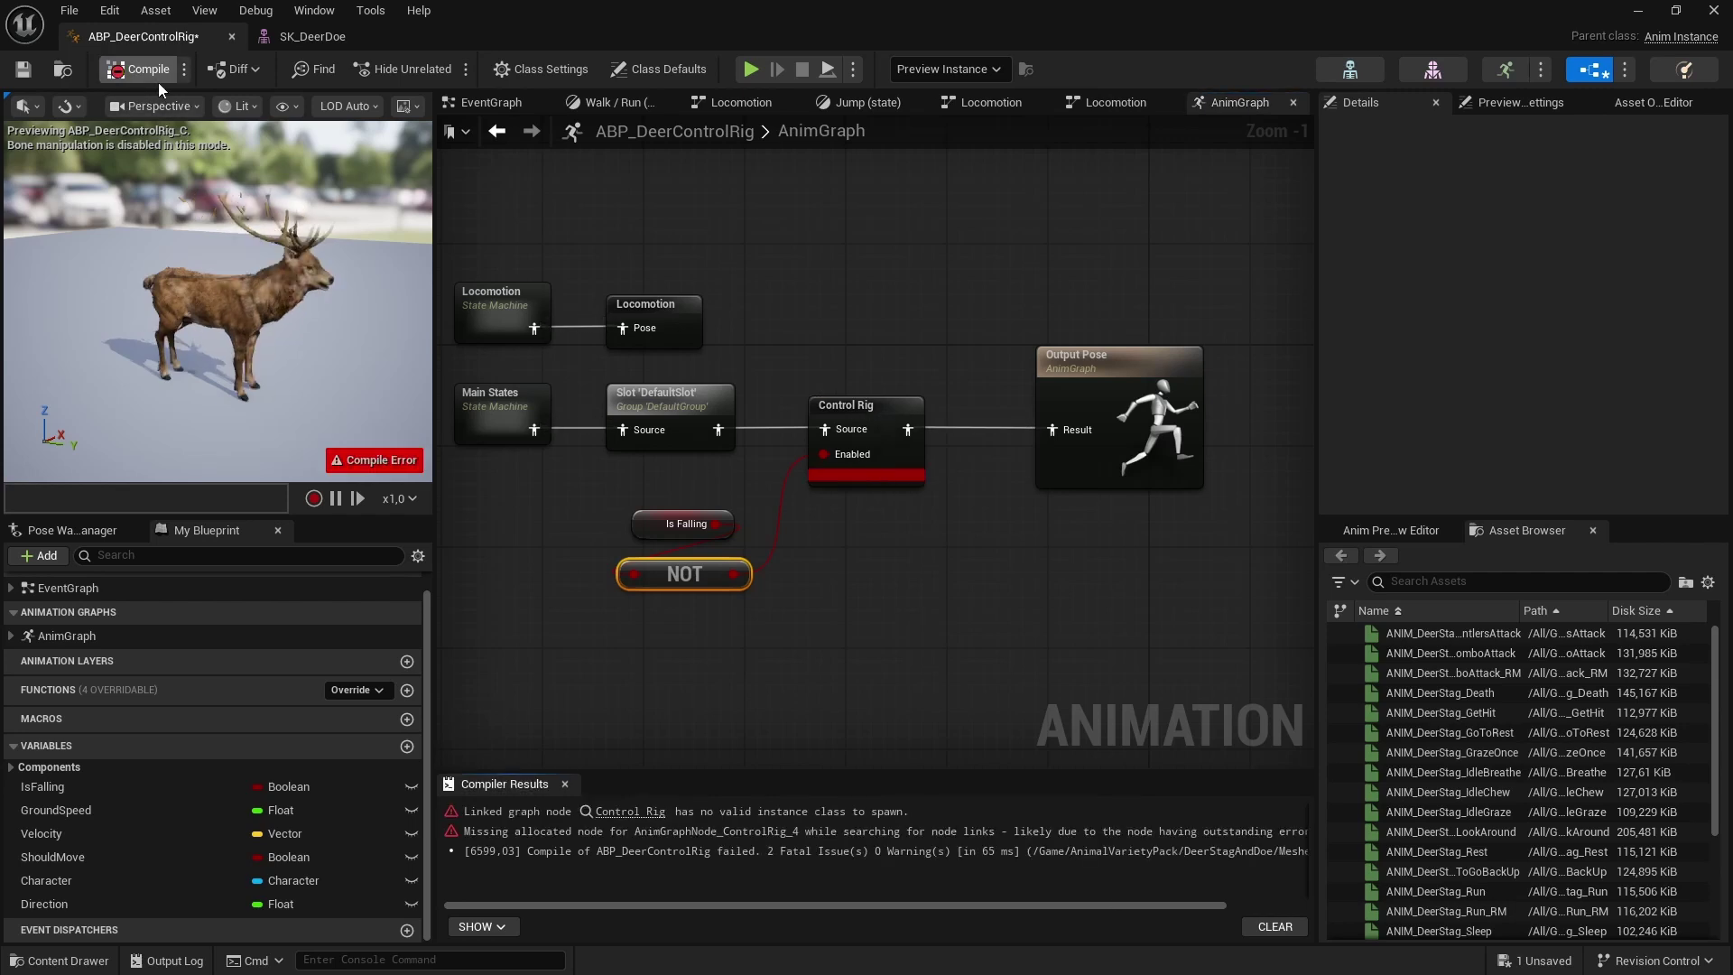
left_click(919, 535)
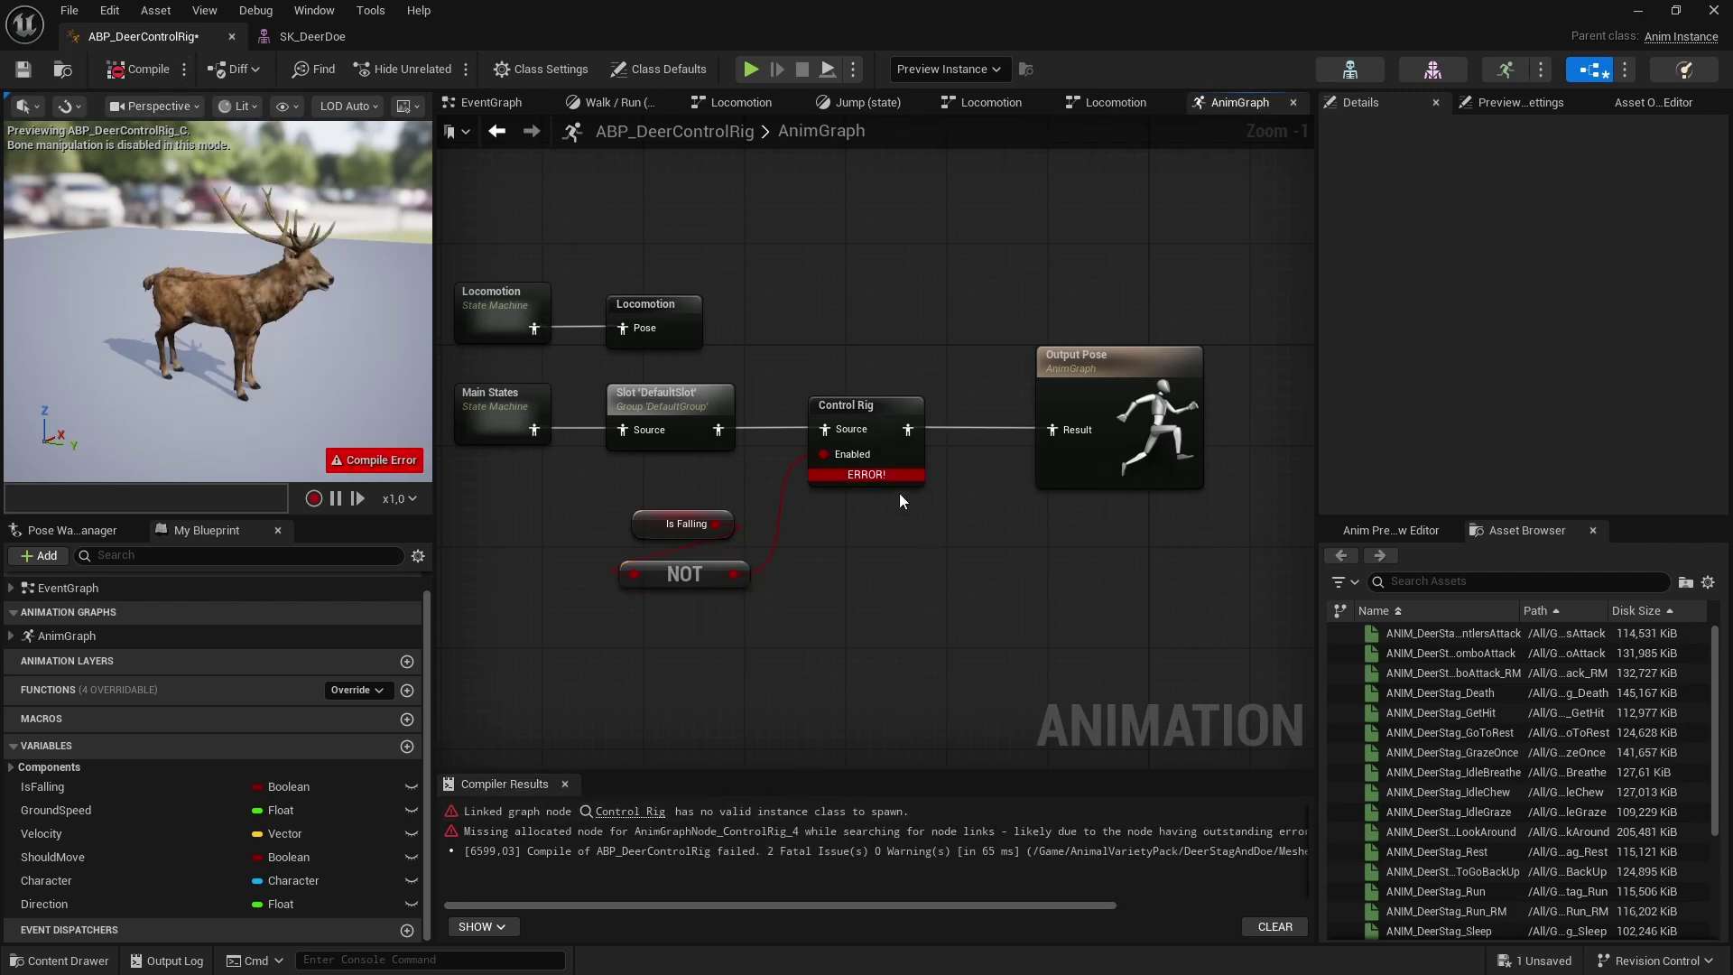
left_click(868, 406)
scroll(1520, 316, "down", 5)
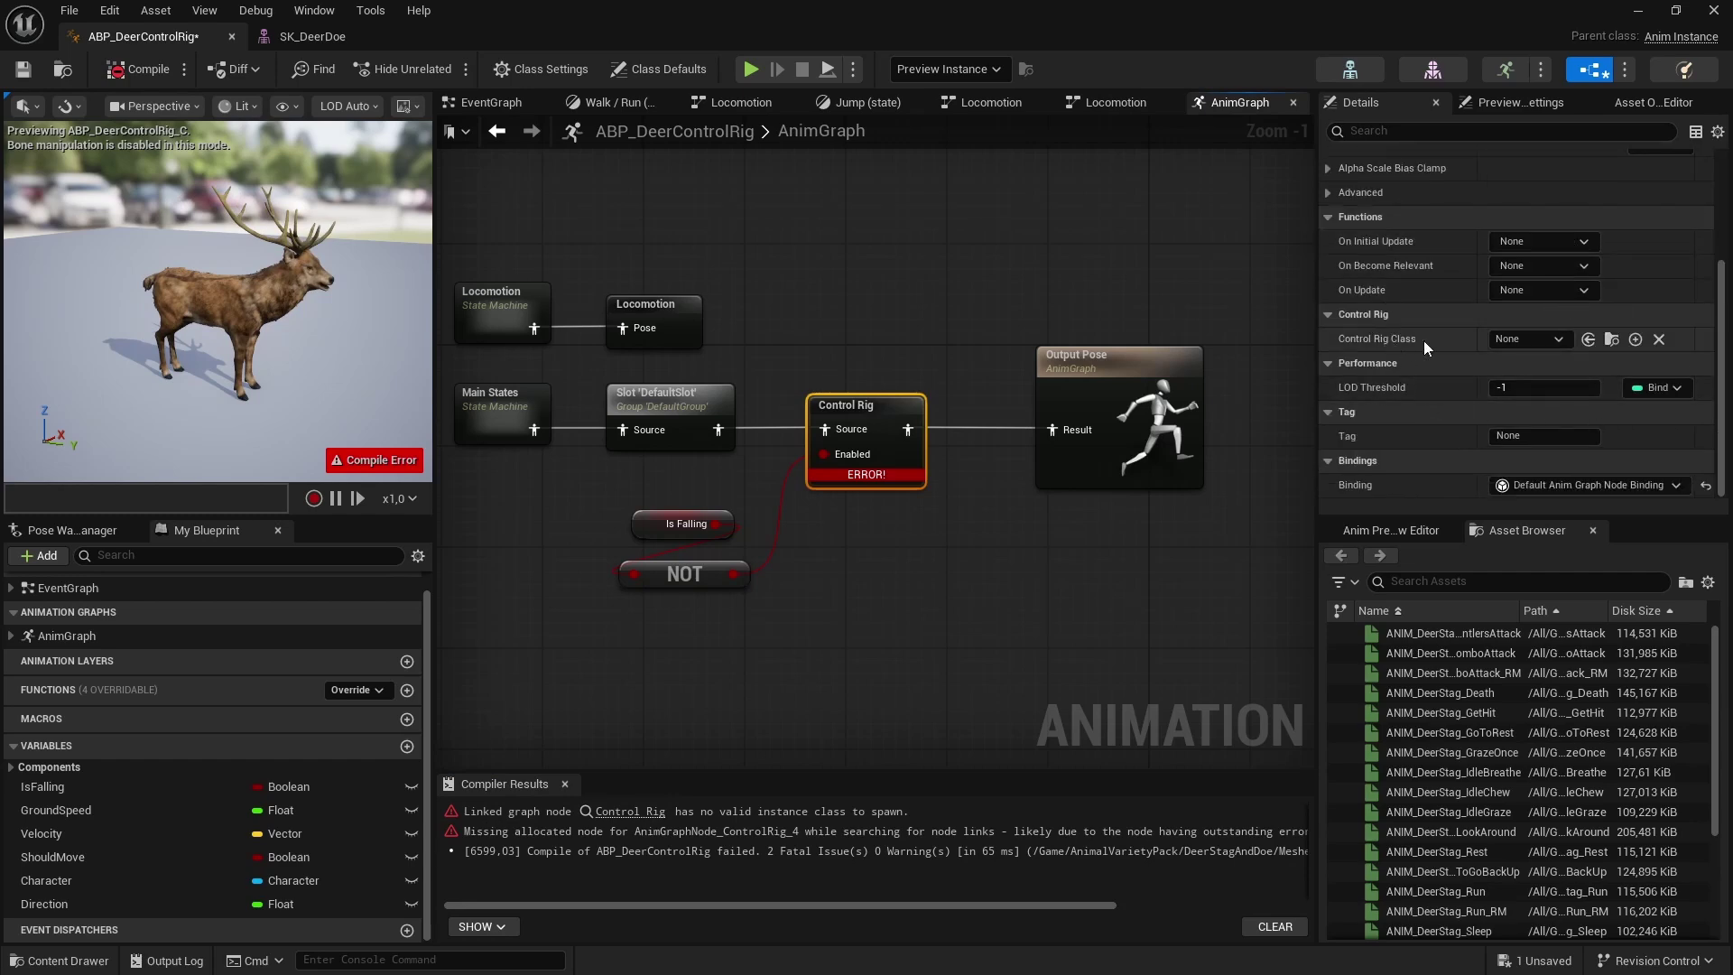
Create a Control Rig asset from the SK_DeerStag skeletal mesh in the Meshes folder and name it SK_NewControlRig
left_click(20, 961)
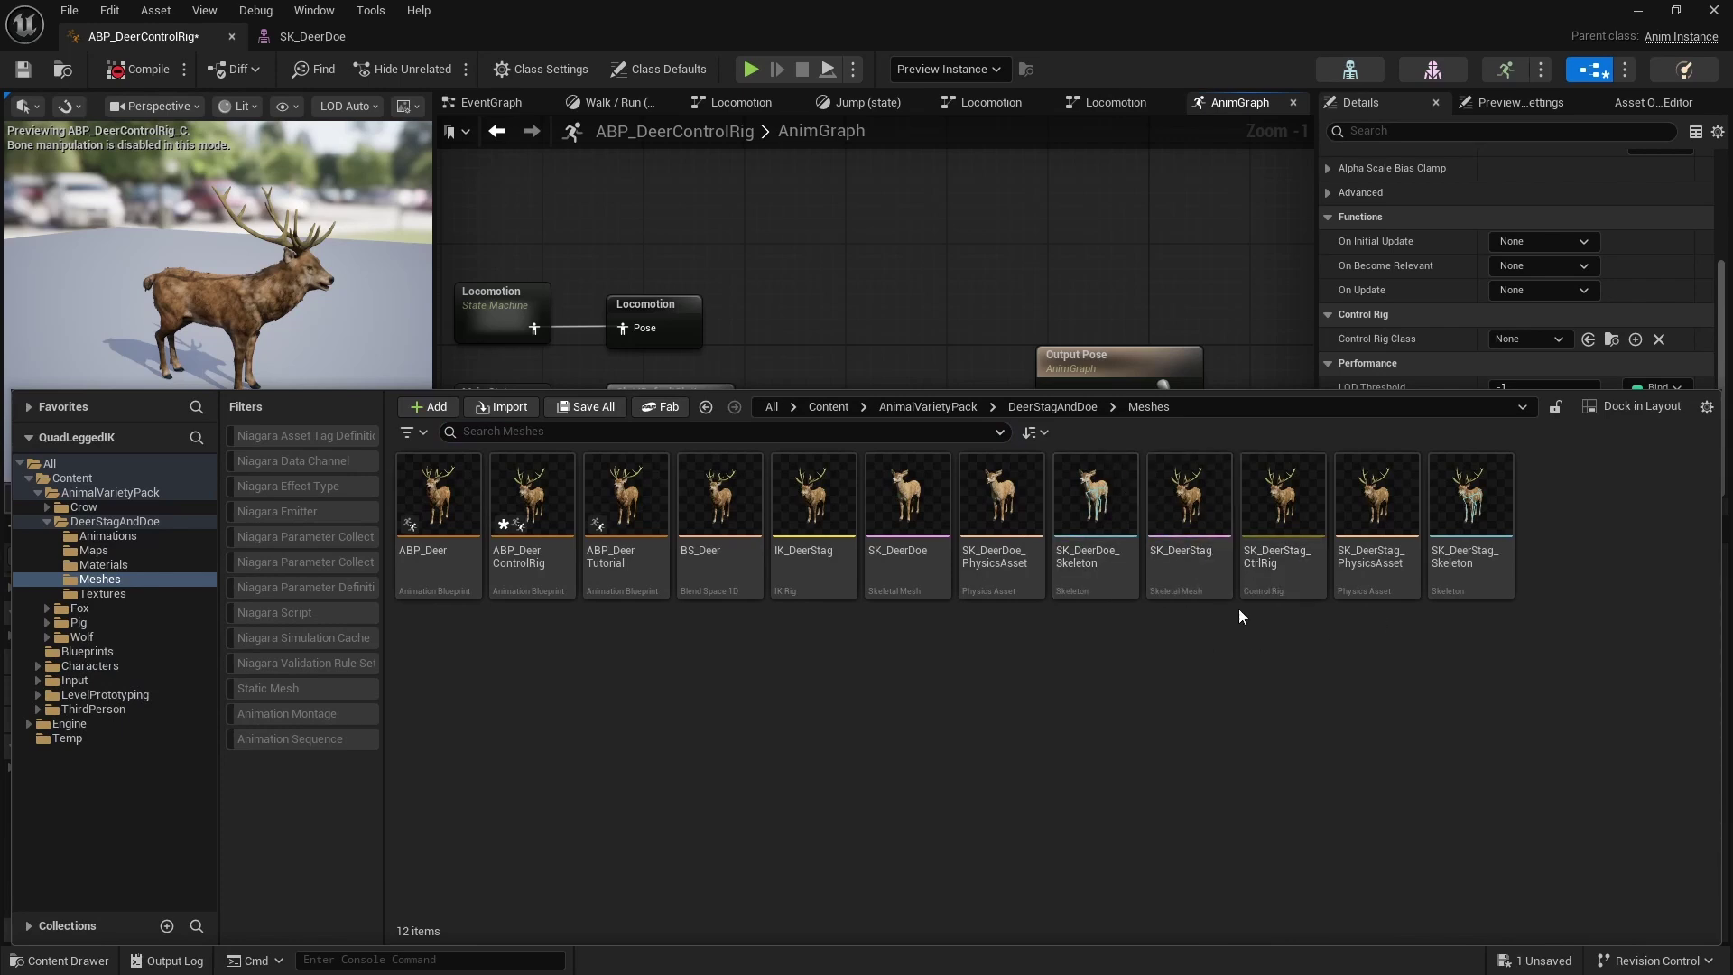
right_click(1180, 507)
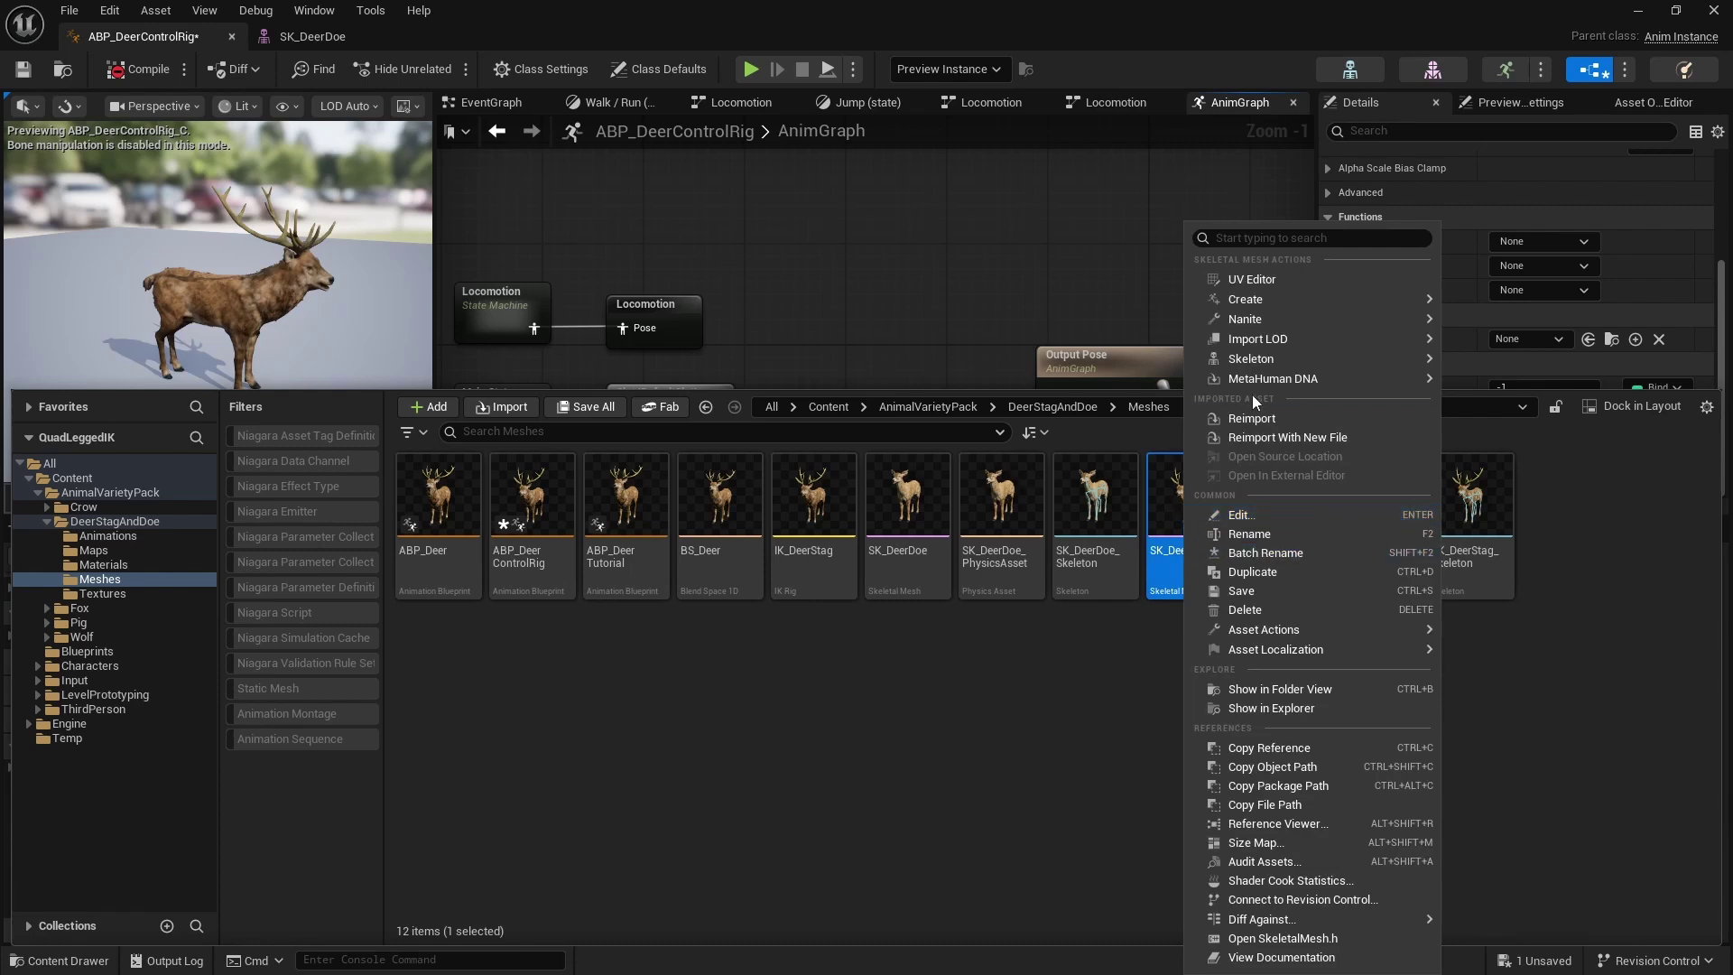
mouse_move(1234, 312)
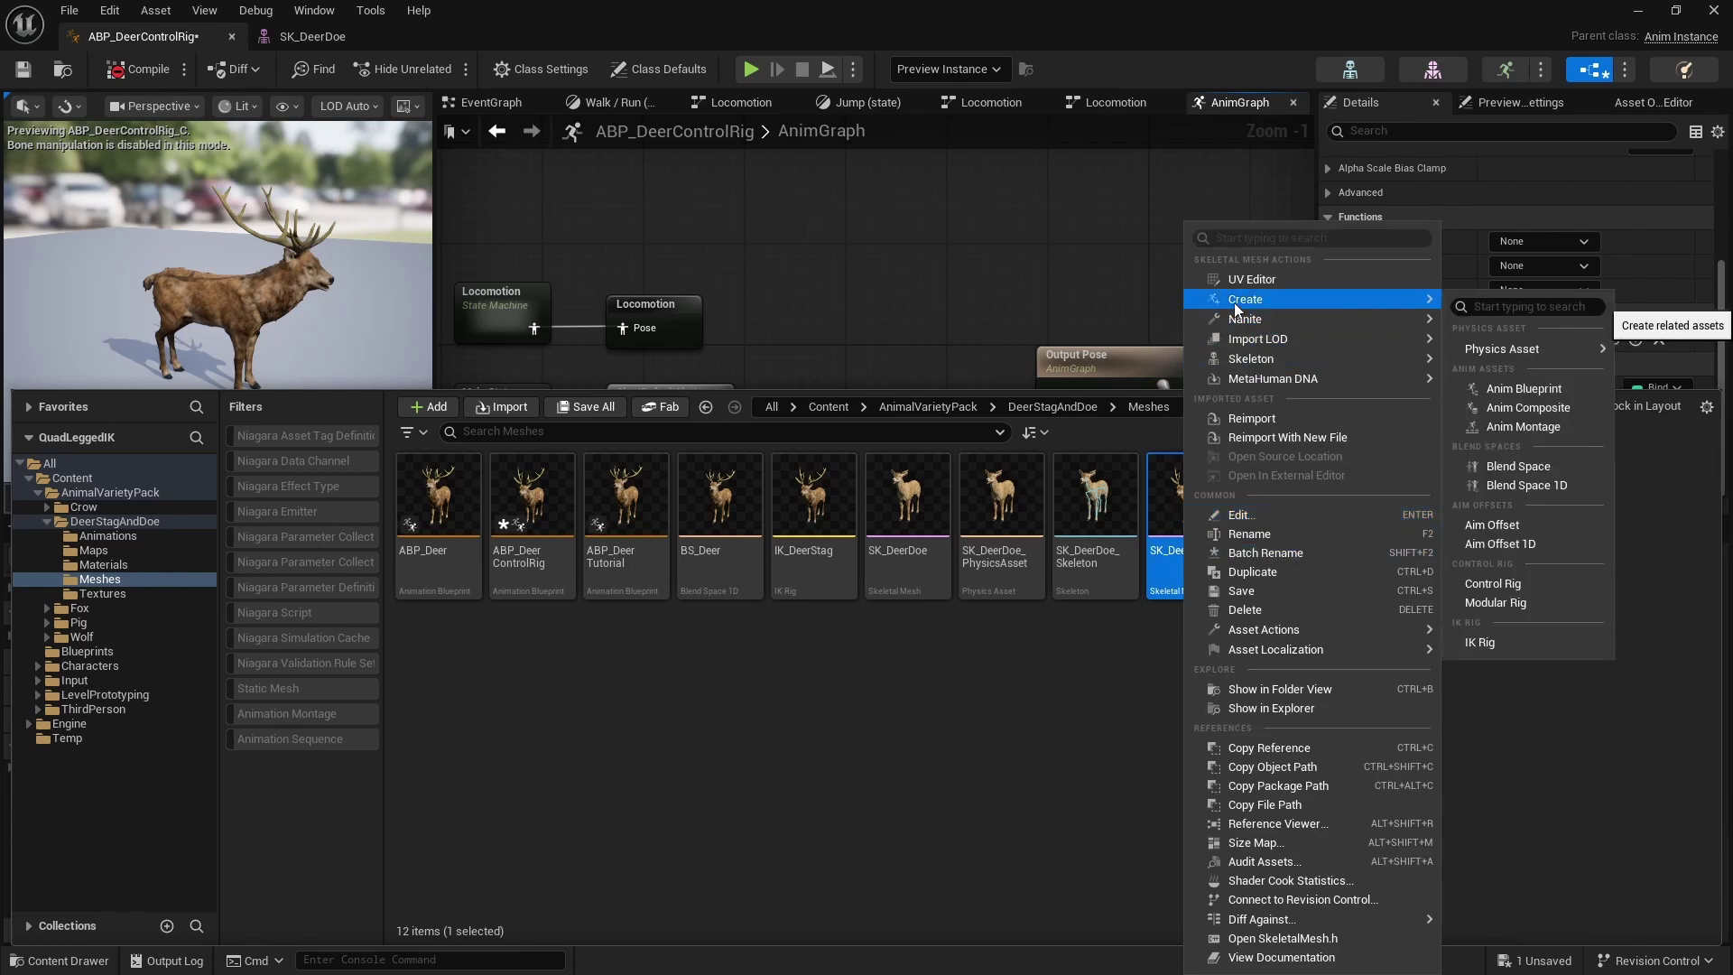
left_click(1483, 589)
left_click(1568, 553)
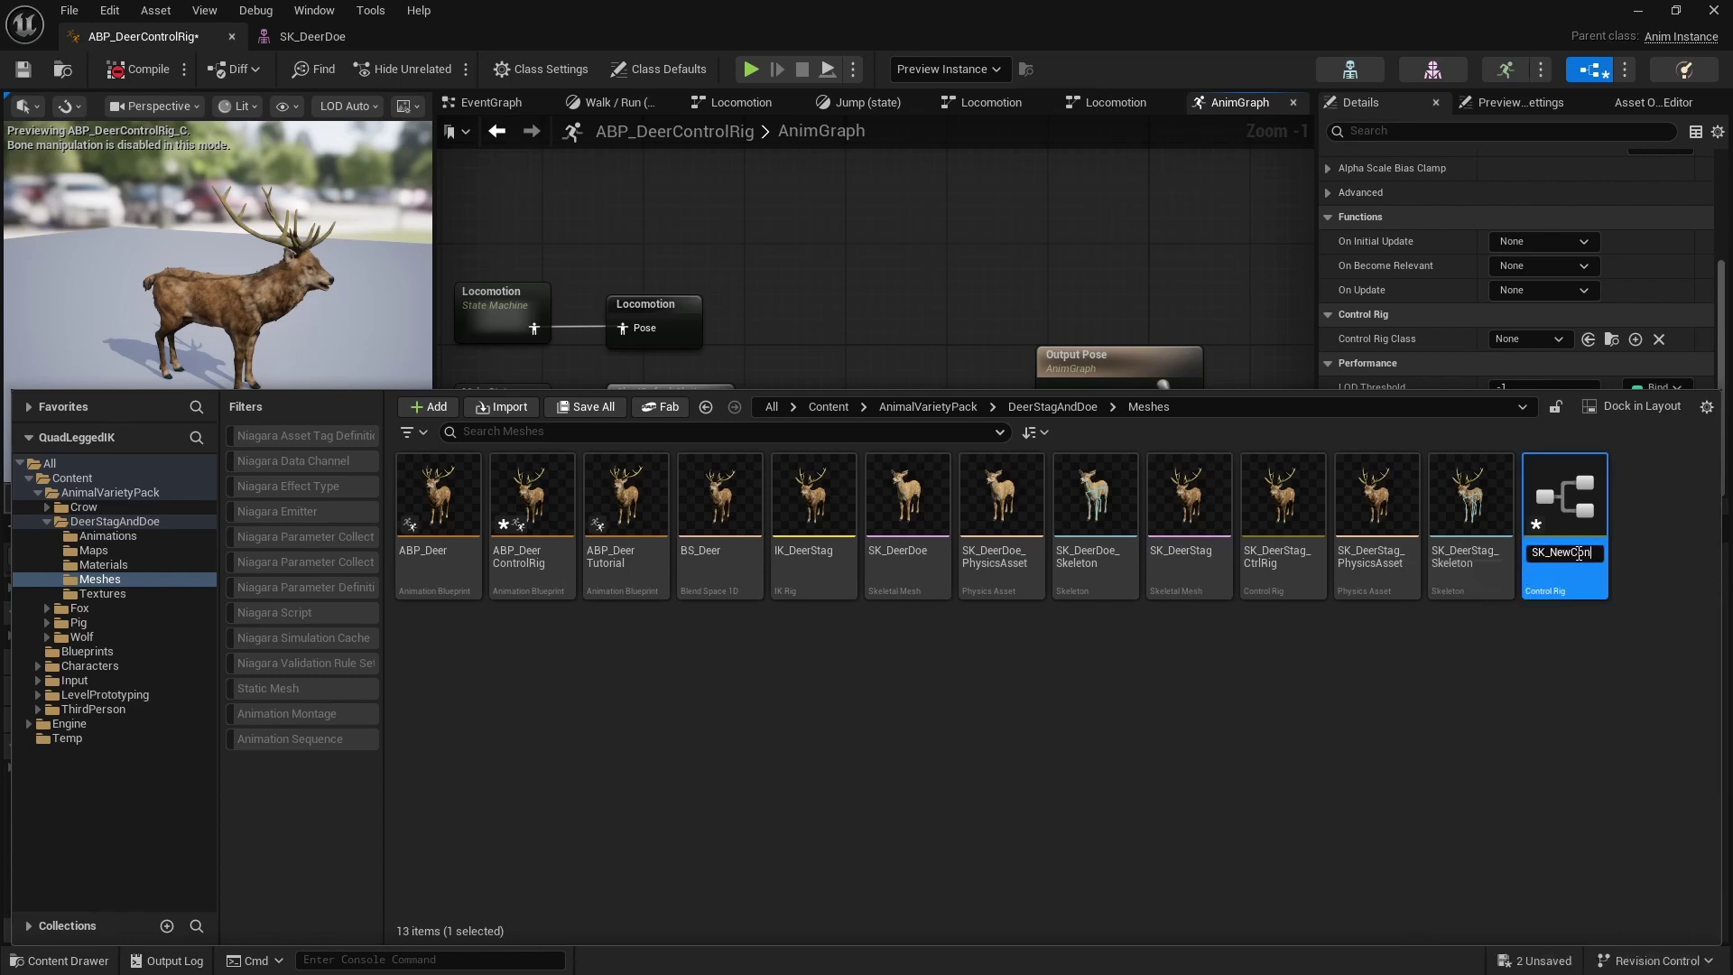
key("Return")
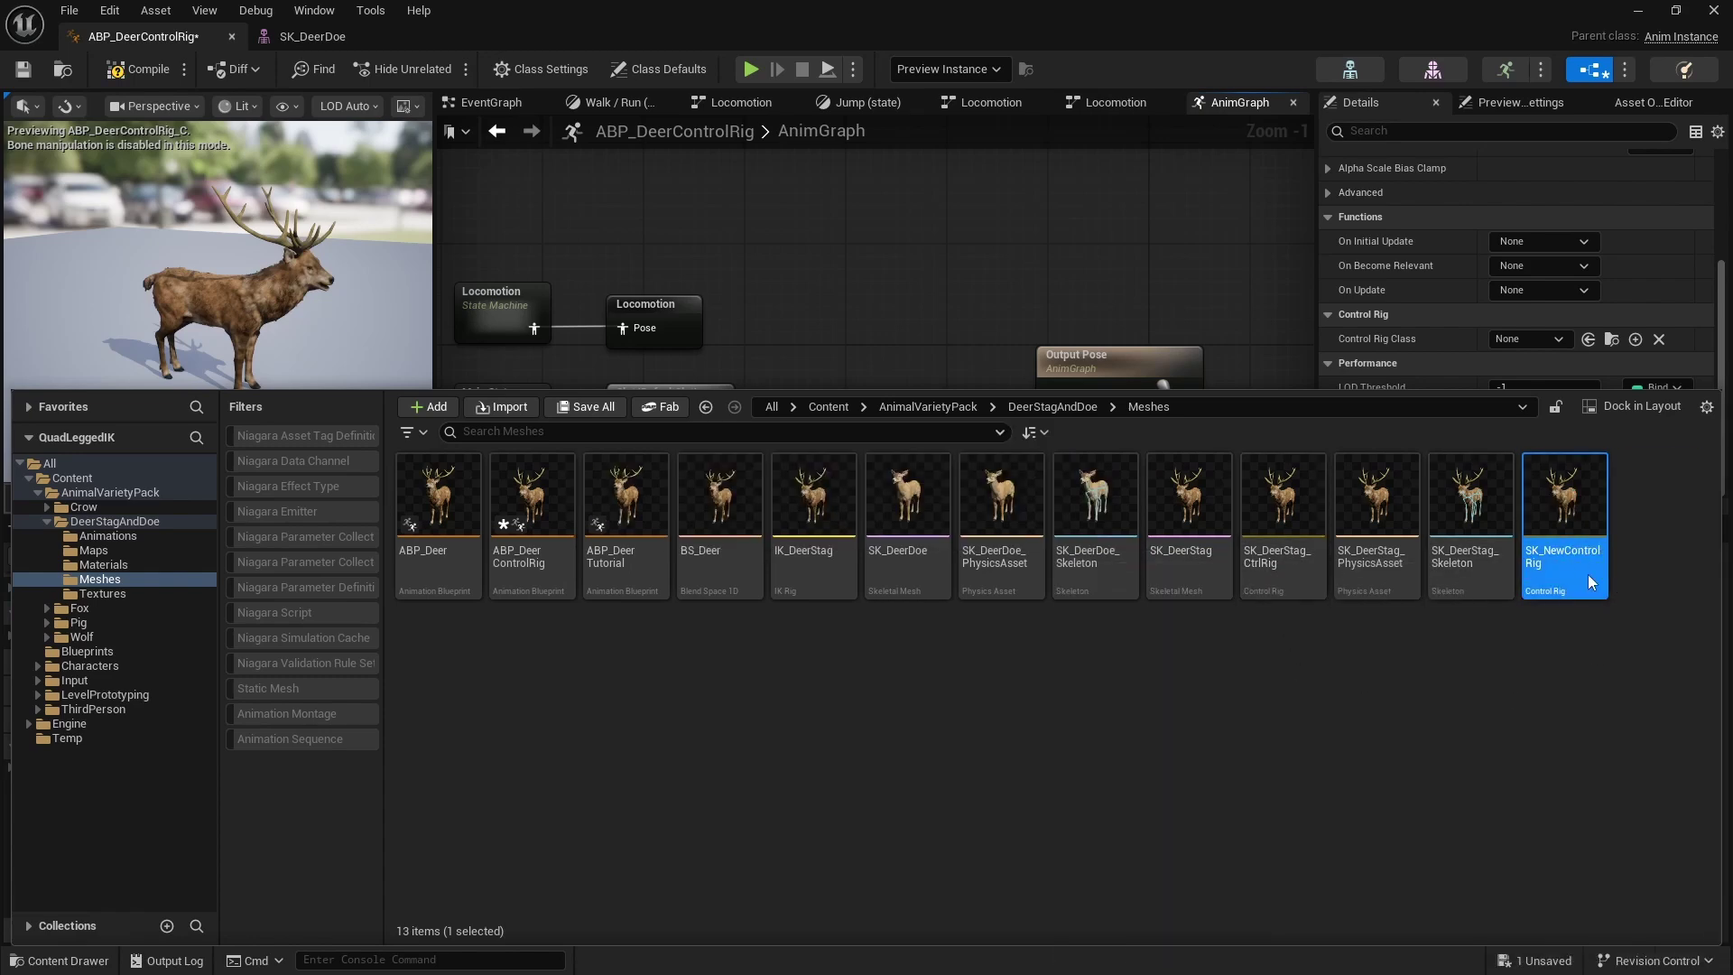
Open the SK_NewControlRig asset for editing and select several bones of the deer in the preview
double_click(1589, 574)
right_click_drag(1003, 615, 996, 703)
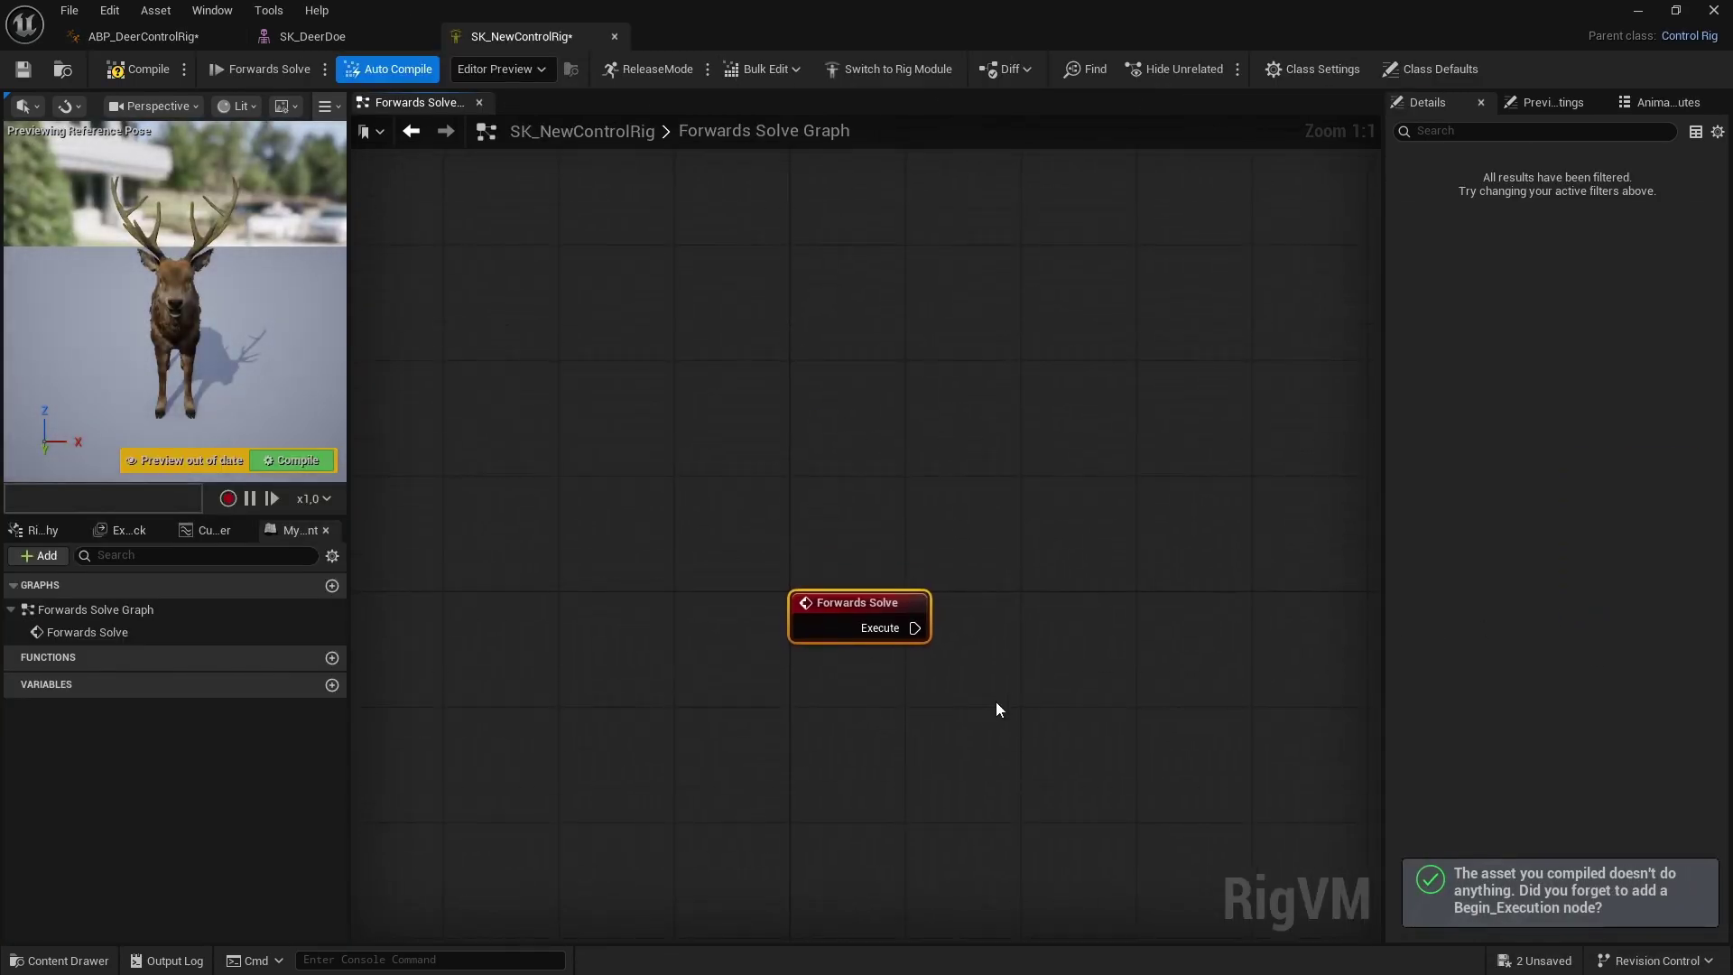
left_click_drag(164, 327, 173, 322)
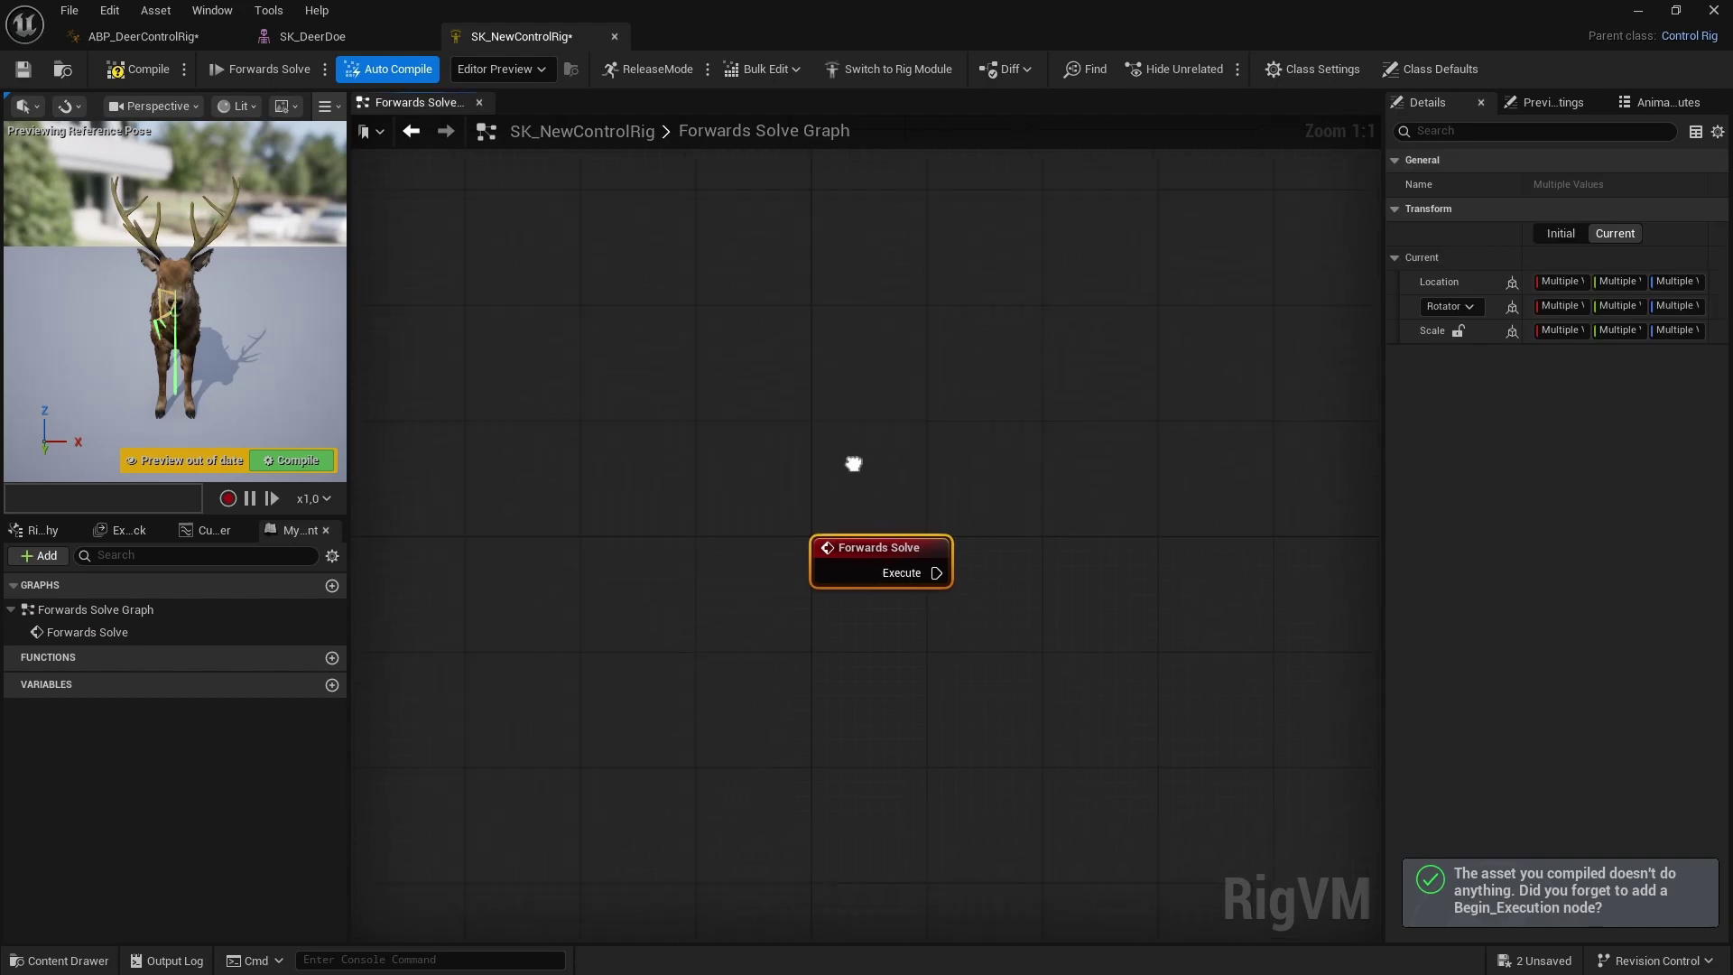